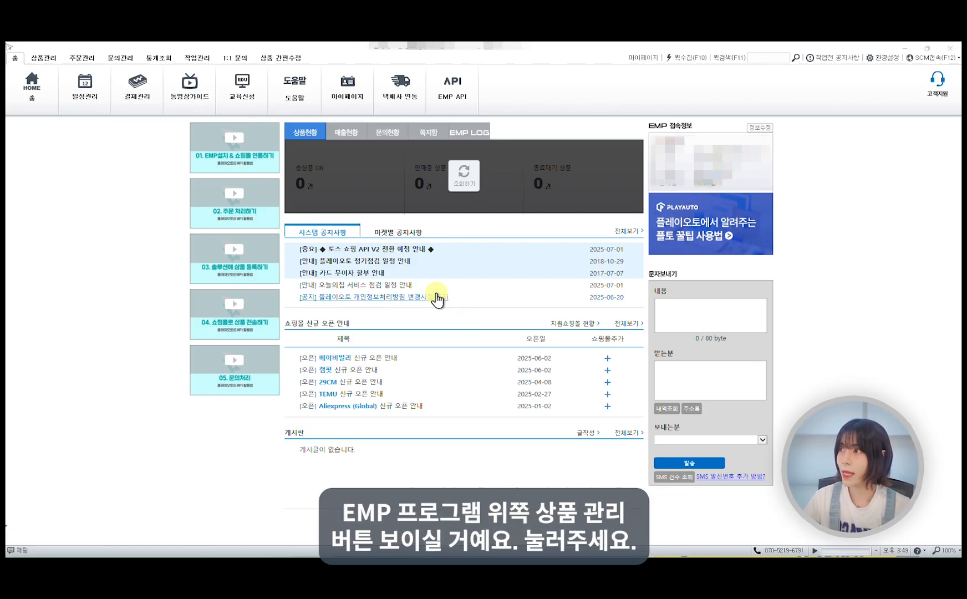
Open product management and start adding a new product with the single-item method (1건씩 추가)
{"action": "left_click", "coordinate": [49, 55]}
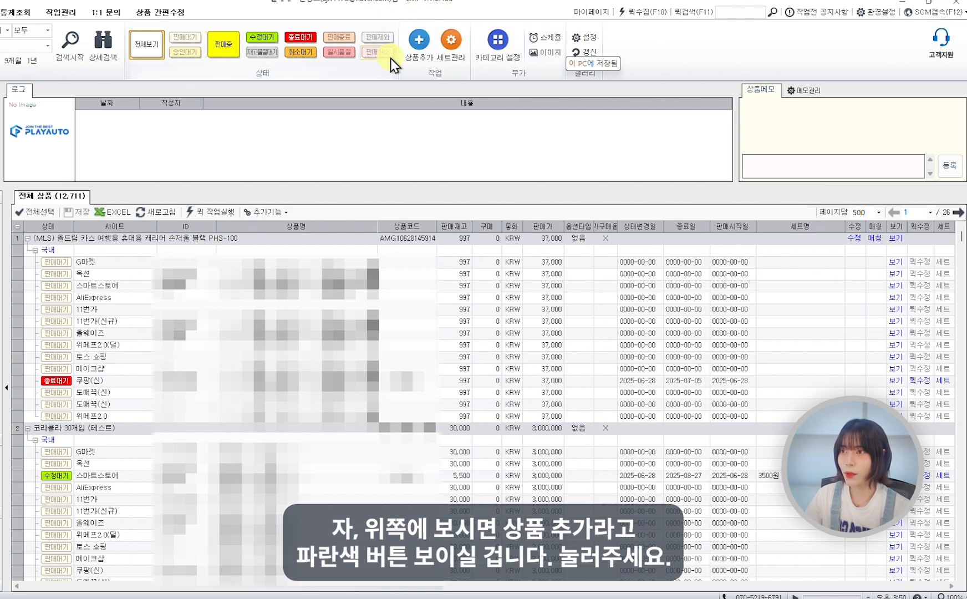
{"action": "left_click", "coordinate": [421, 51]}
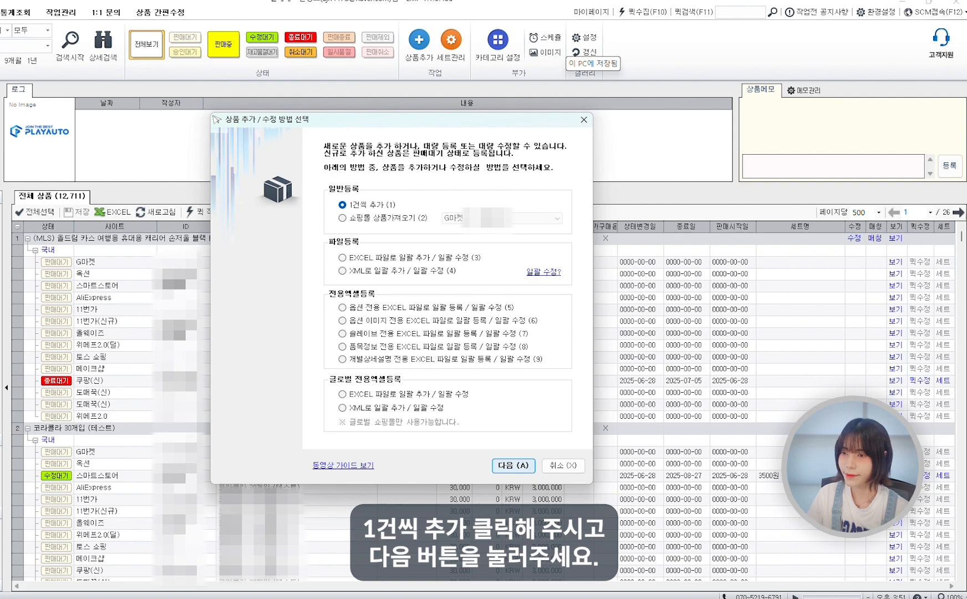
{"action": "left_click", "coordinate": [513, 465]}
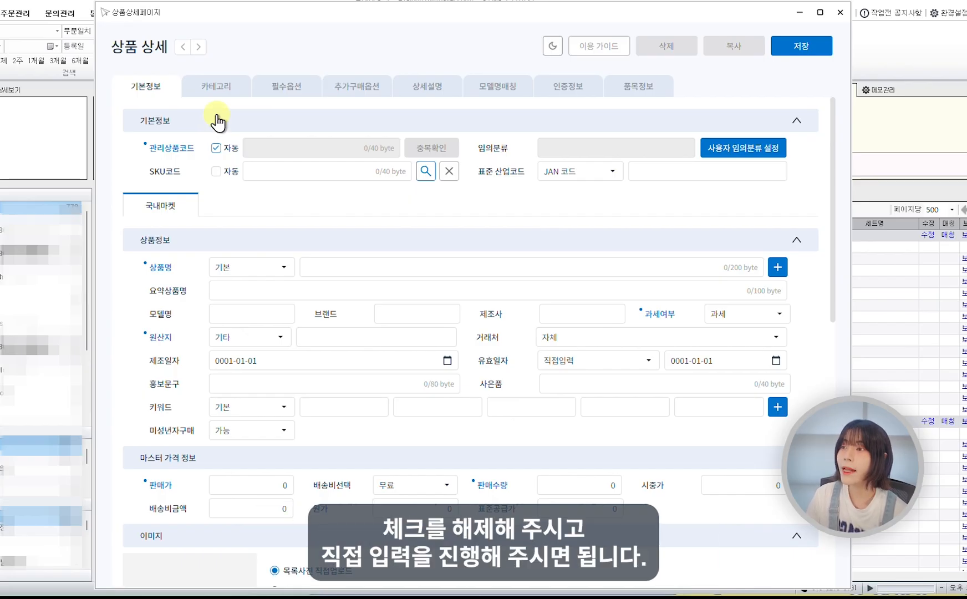
Turn off automatic generation of the management product code (관리상품코드) and enter 테스트 as the code
{"action": "left_click", "coordinate": [229, 151]}
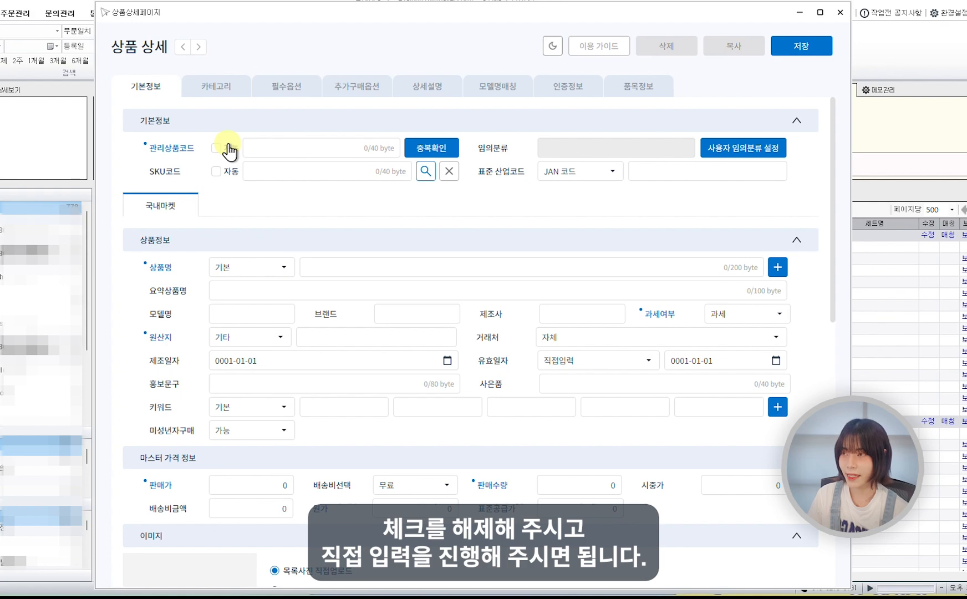
{"action": "left_click", "coordinate": [259, 147]}
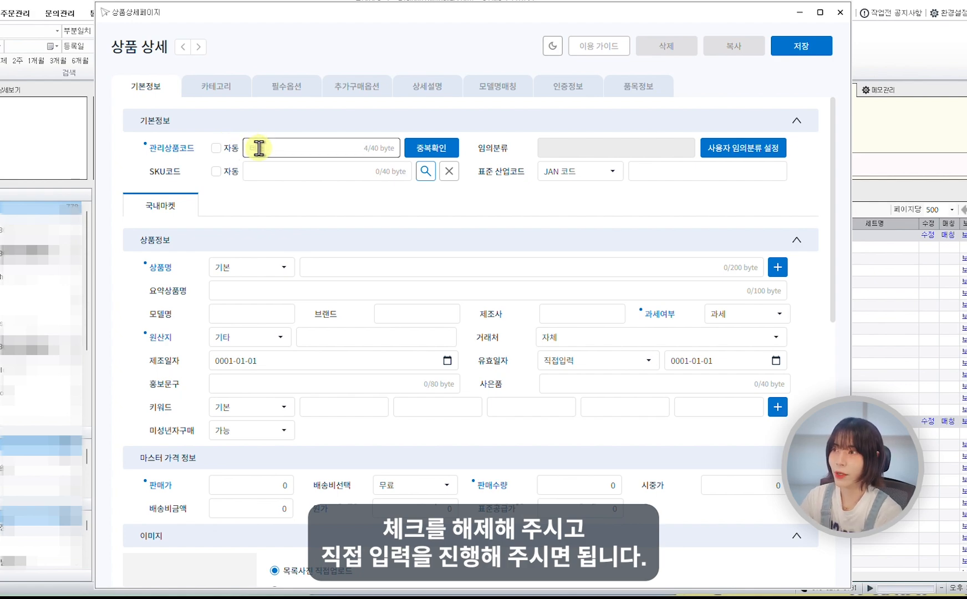
{"action": "type", "text": "테스트"}
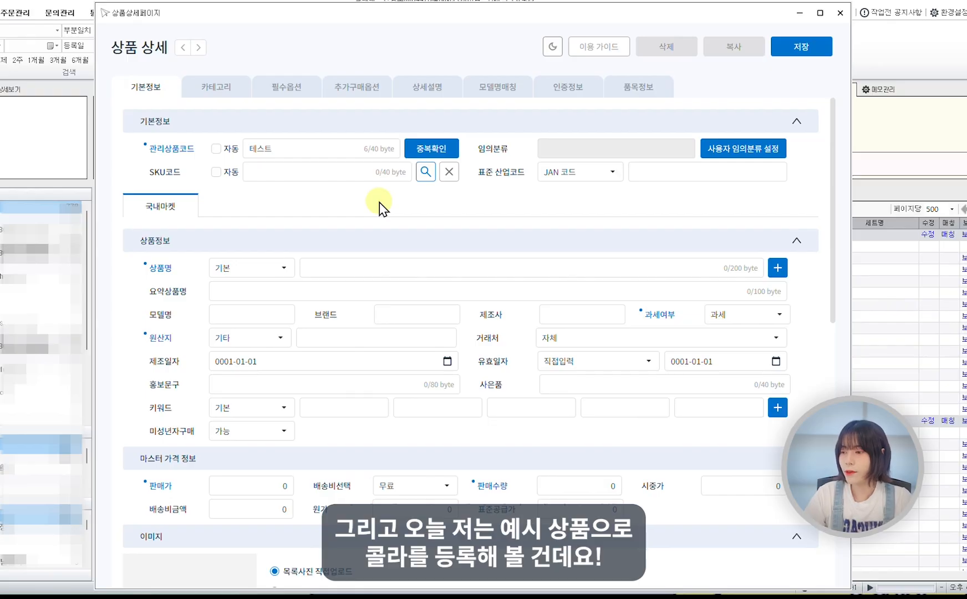
Enter the product name "탄산 음료 콜라 30캔 (테스트)"
{"action": "left_click", "coordinate": [502, 265]}
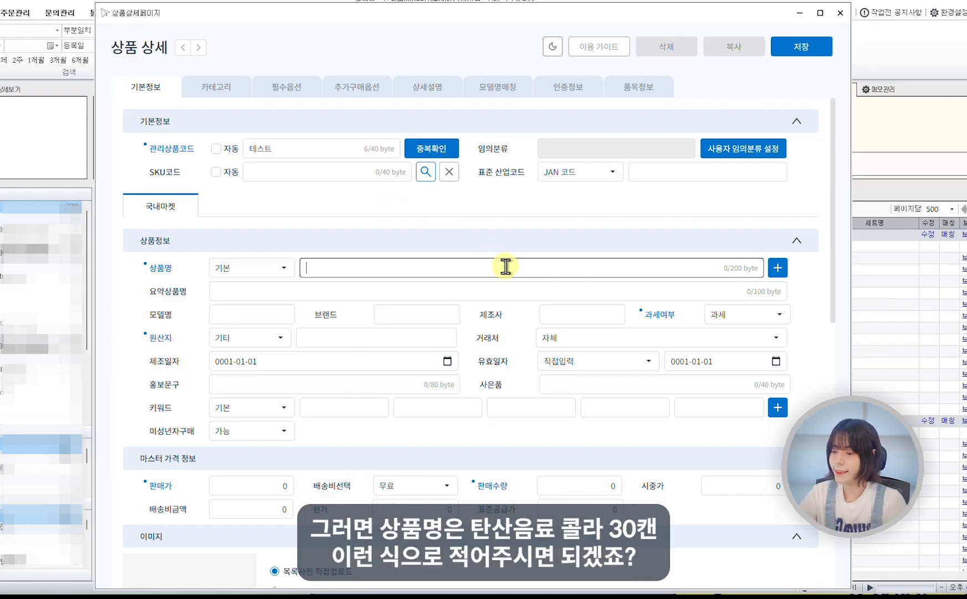
{"action": "type", "text": "탄산"}
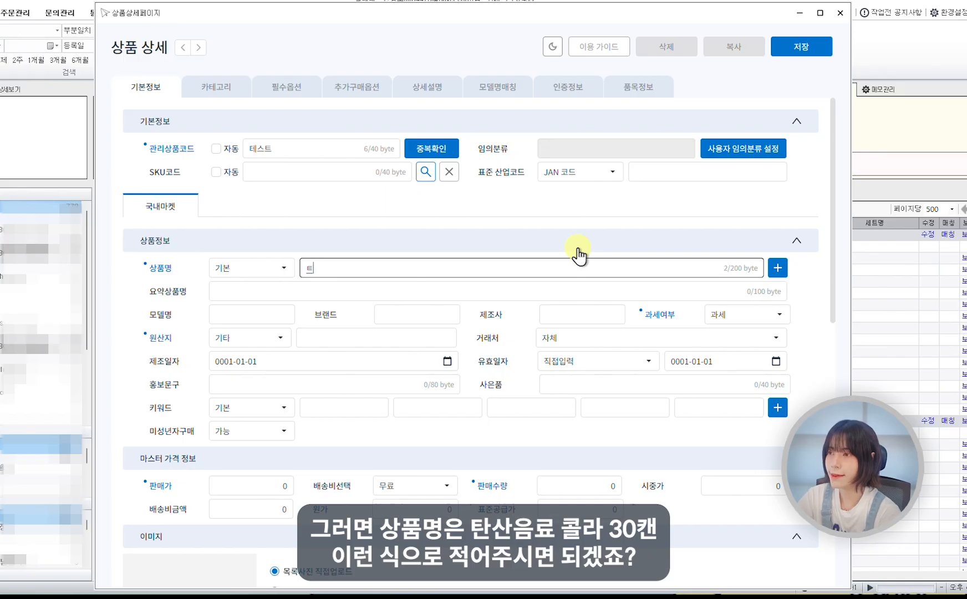
{"action": "type", "text": " 음료 콜라 30"}
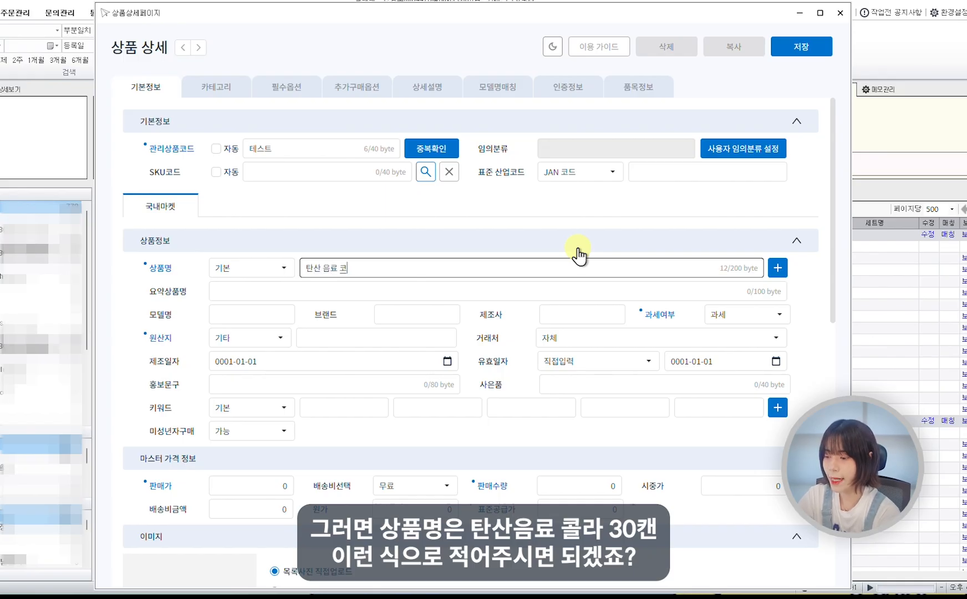
{"action": "type", "text": "캔"}
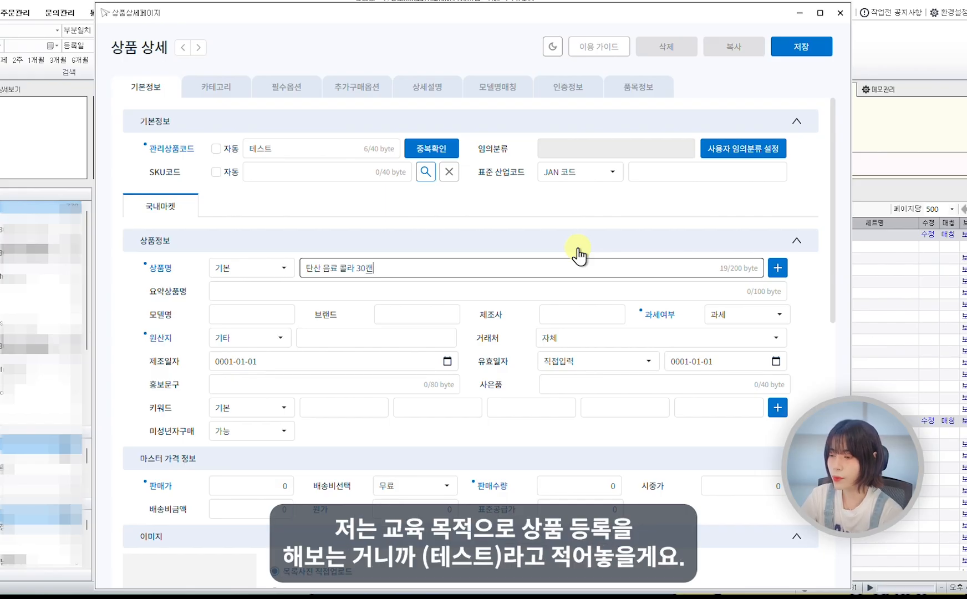
{"action": "type", "text": "(테스트)"}
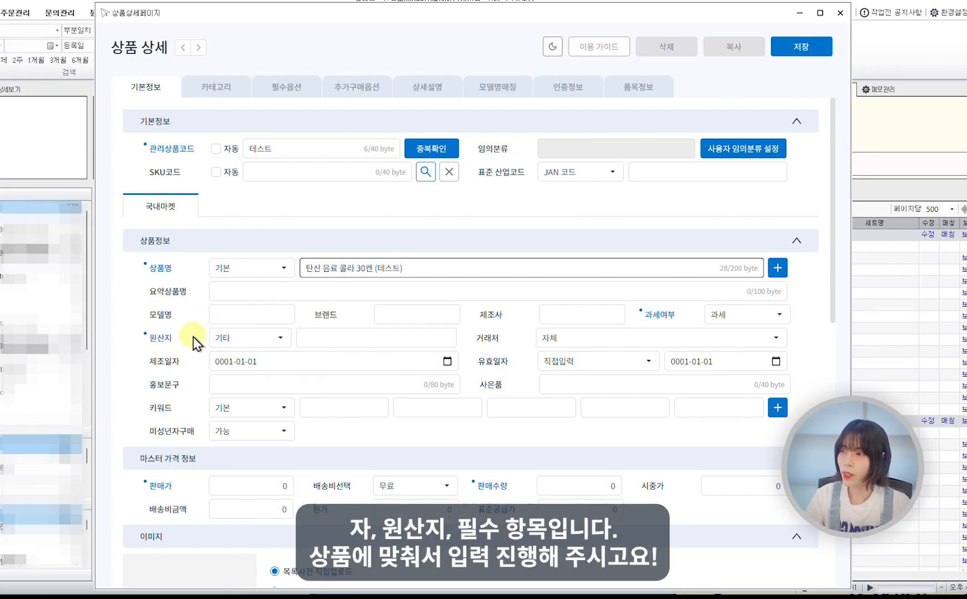
Set the product's origin (원산지) to 국내, 강원, 강릉시
{"action": "left_click", "coordinate": [254, 339]}
{"action": "left_click", "coordinate": [252, 378]}
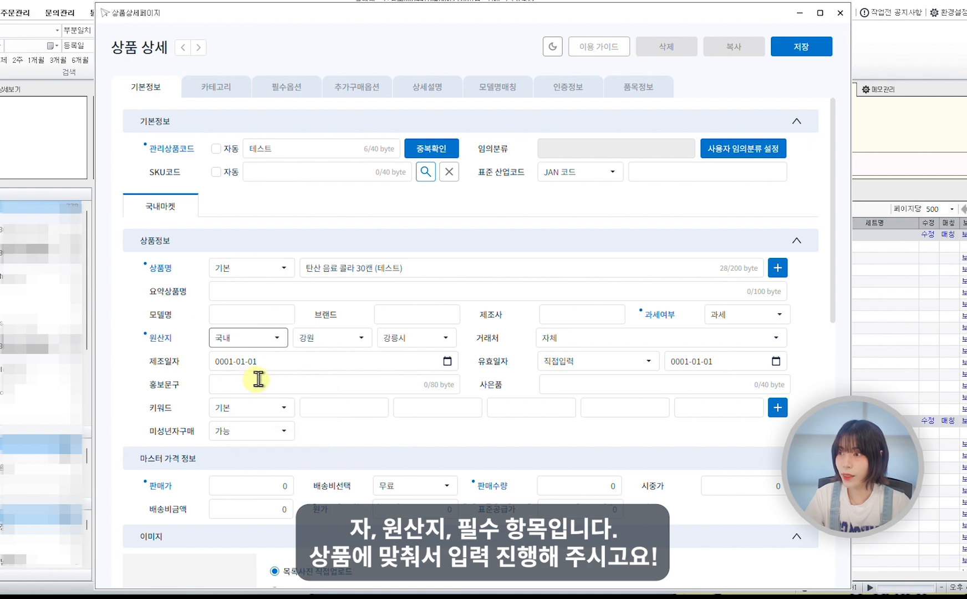
{"action": "left_click", "coordinate": [355, 336]}
{"action": "left_click", "coordinate": [407, 338]}
{"action": "left_click", "coordinate": [469, 343]}
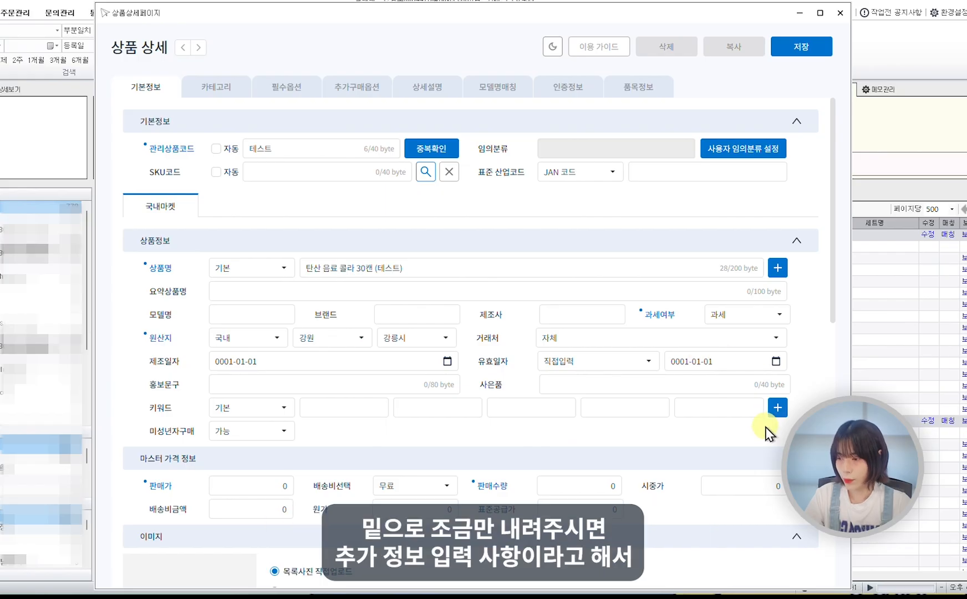
Show the input instructions for additional keywords (추가 키워드) in the additional information section
{"action": "scroll", "coordinate": [766, 427], "scroll_direction": "down", "scroll_amount": 3}
{"action": "scroll", "coordinate": [766, 427], "scroll_direction": "down", "scroll_amount": 5}
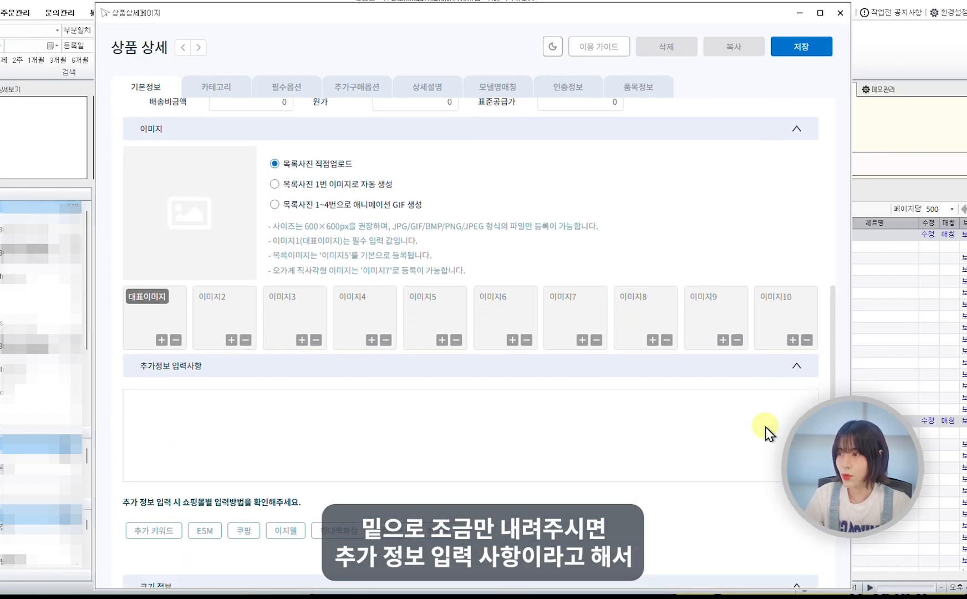
{"action": "scroll", "coordinate": [765, 427], "scroll_direction": "down", "scroll_amount": 1}
{"action": "scroll", "coordinate": [765, 426], "scroll_direction": "down", "scroll_amount": 1}
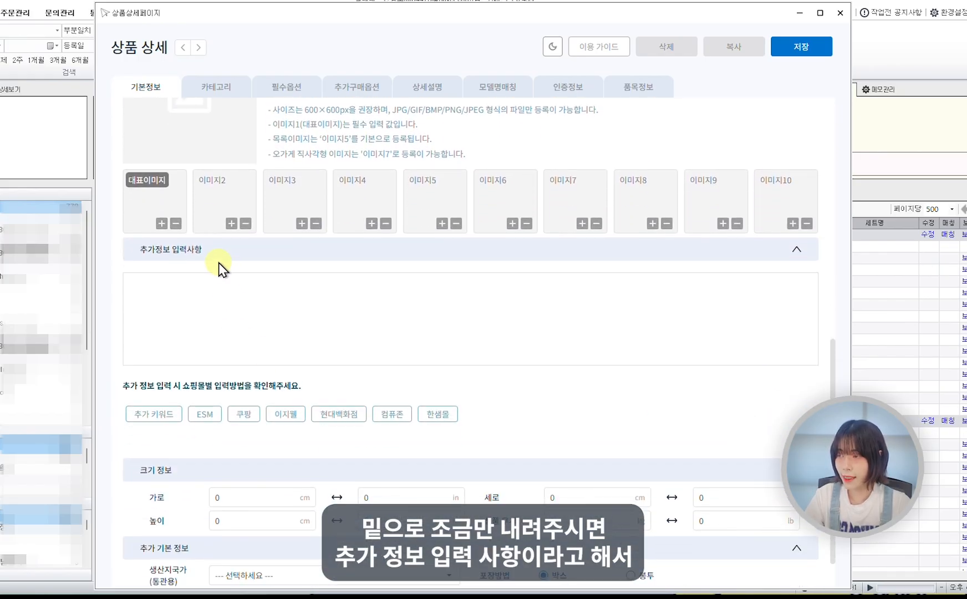
{"action": "left_click", "coordinate": [145, 417]}
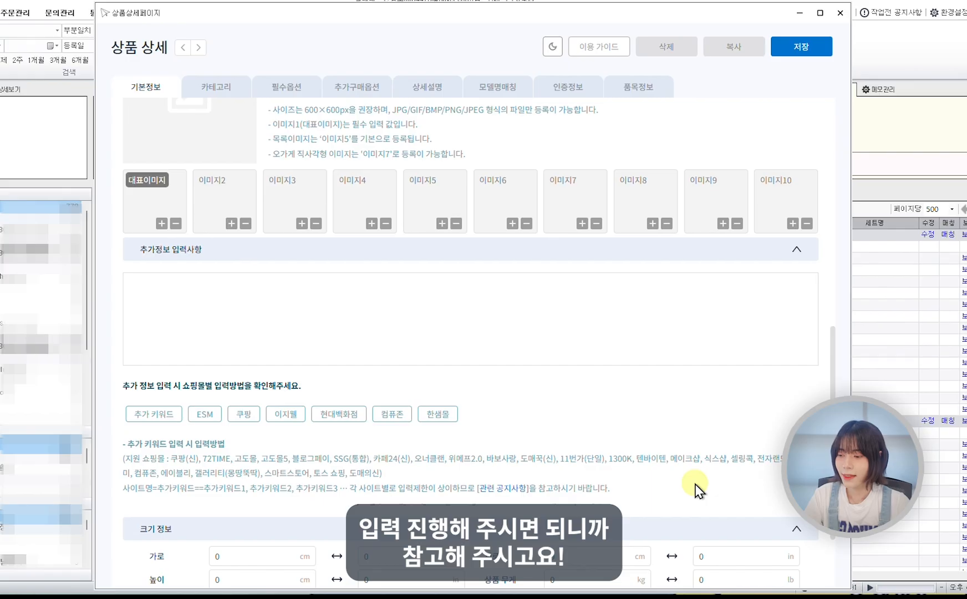
Set the selling price (판매가) to 3000 and the sales quantity (판매수량) to 300 in the master price information
{"action": "scroll", "coordinate": [695, 484], "scroll_direction": "up", "scroll_amount": 2}
{"action": "scroll", "coordinate": [695, 484], "scroll_direction": "up", "scroll_amount": 4}
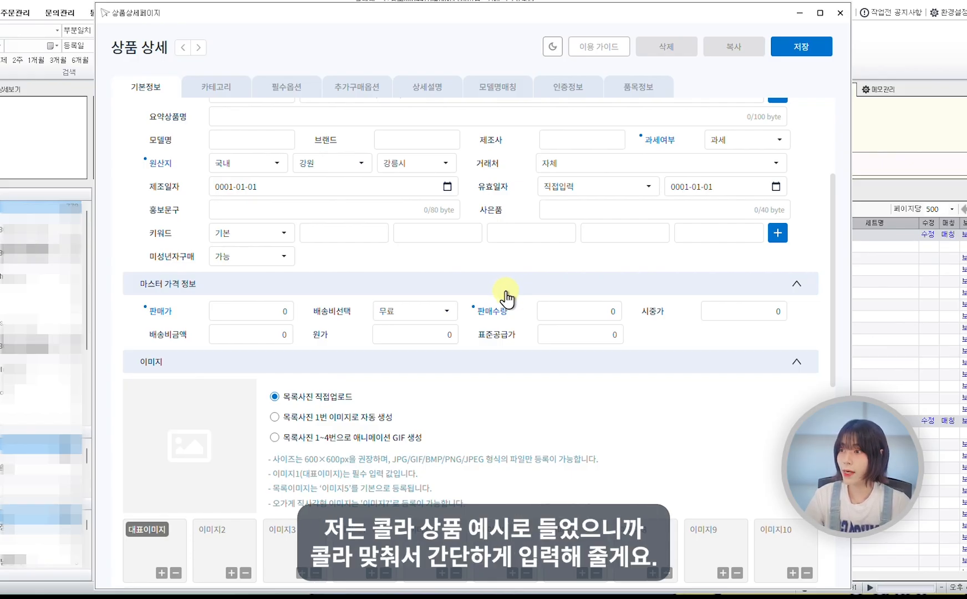
{"action": "left_click", "coordinate": [275, 310]}
{"action": "type", "text": "3000"}
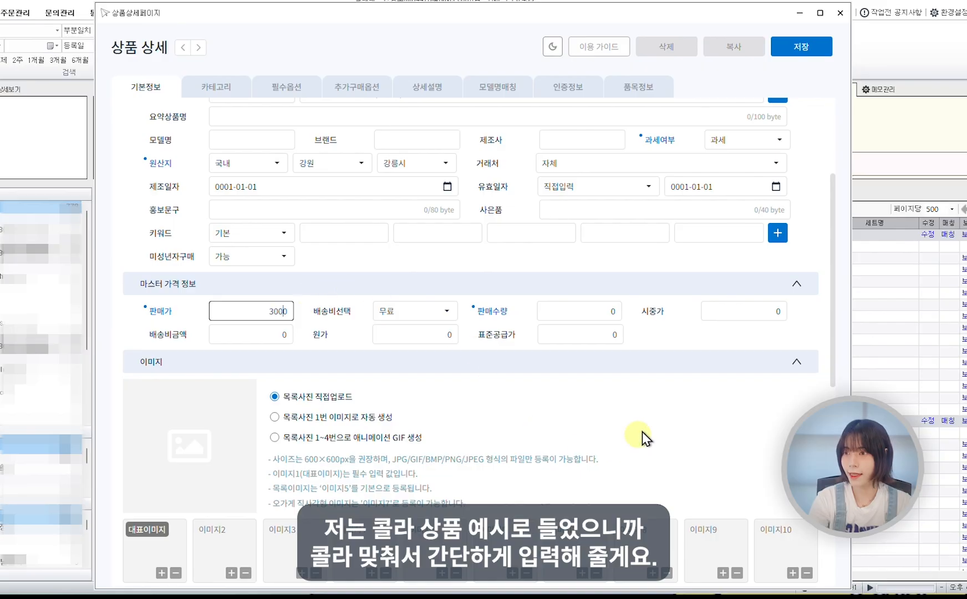
{"action": "left_click", "coordinate": [549, 308]}
{"action": "type", "text": "300"}
{"action": "left_click", "coordinate": [697, 331]}
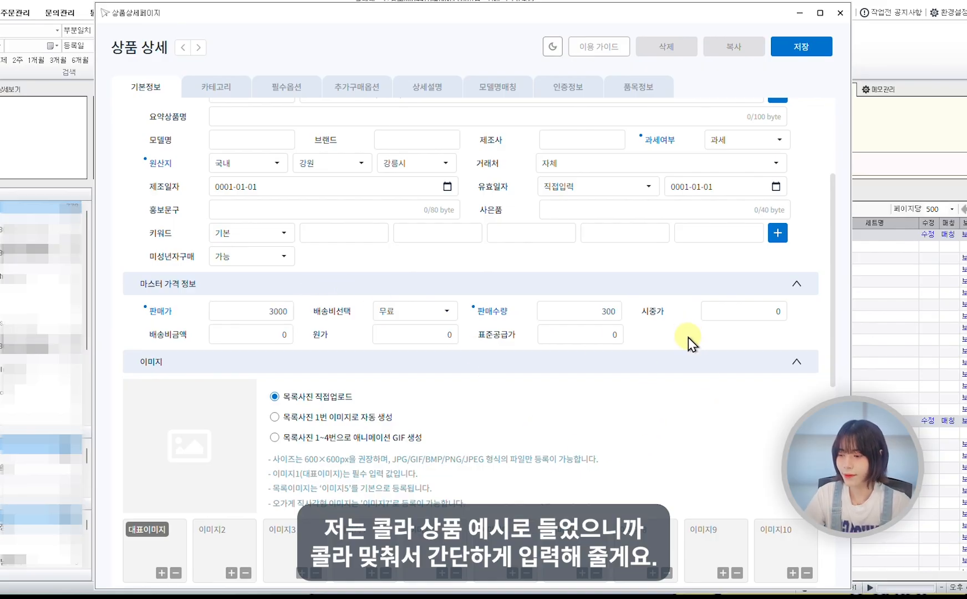
Choose automatic creation of the list photo from image 1 (목록사진 1번 이미지로 자동 생성) and check the recommended image size
{"action": "scroll", "coordinate": [687, 337], "scroll_direction": "down", "scroll_amount": 3}
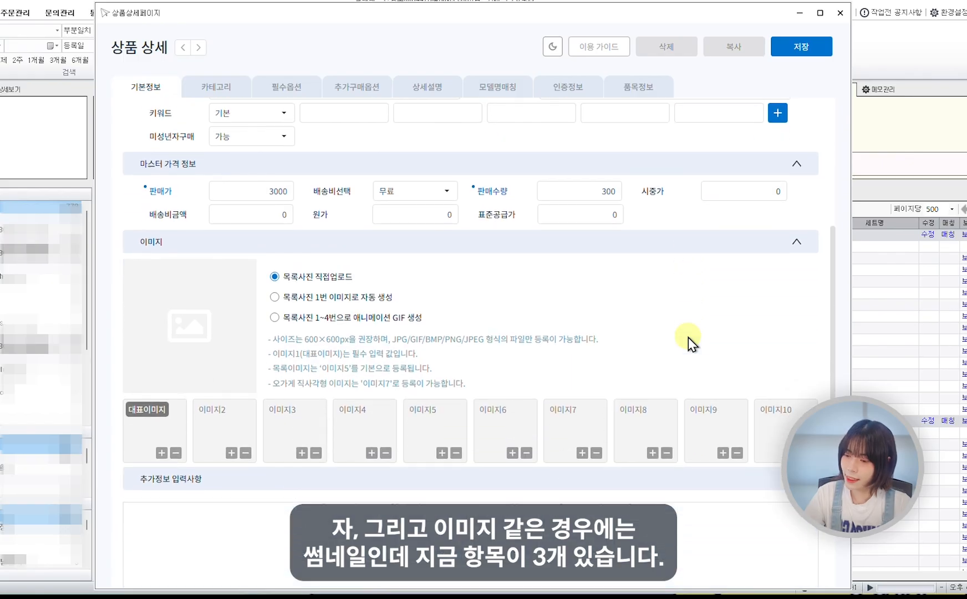
{"action": "scroll", "coordinate": [688, 337], "scroll_direction": "down", "scroll_amount": 1}
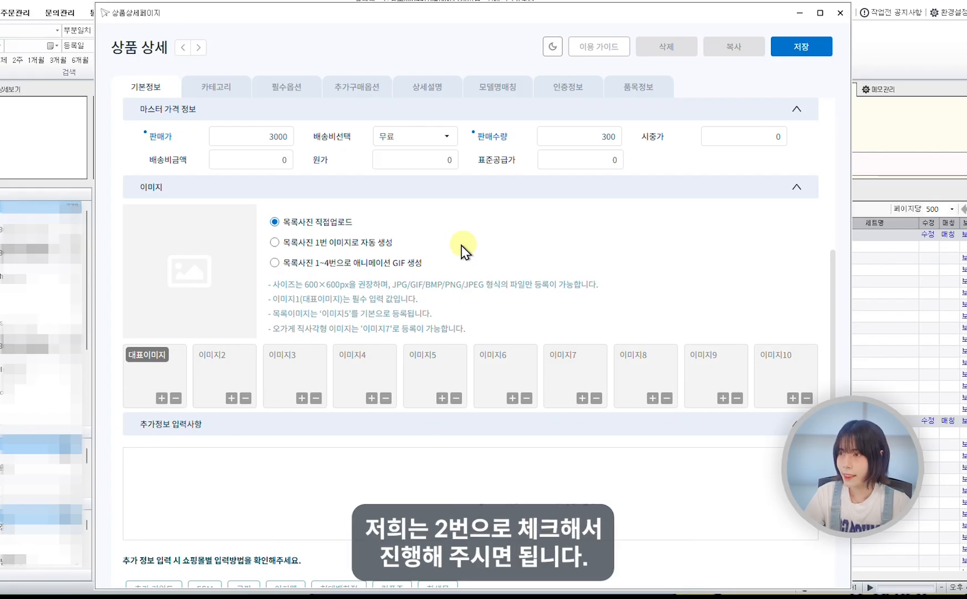
{"action": "left_click", "coordinate": [375, 245]}
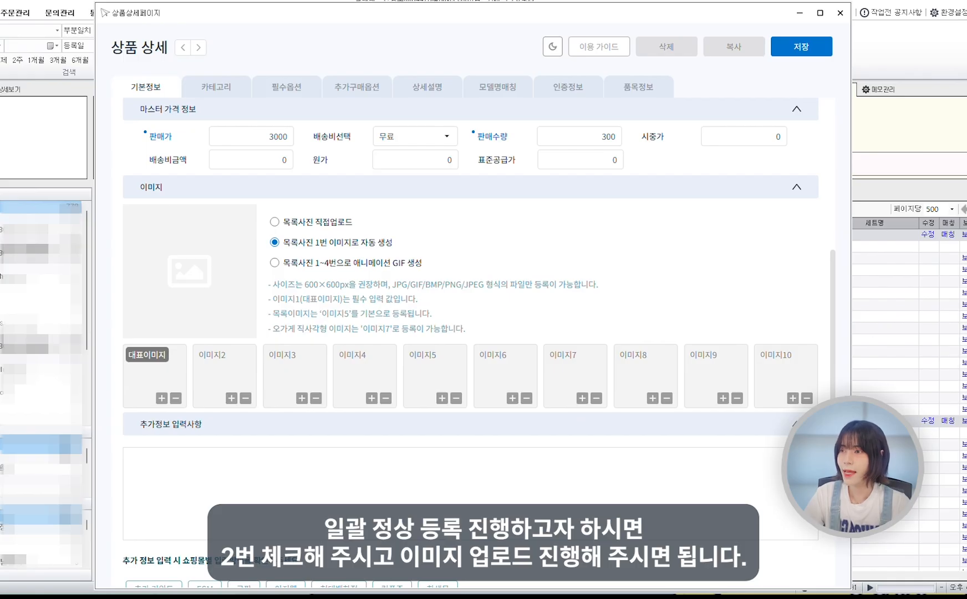
{"action": "left_click_drag", "start_coordinate": [303, 284], "coordinate": [348, 284]}
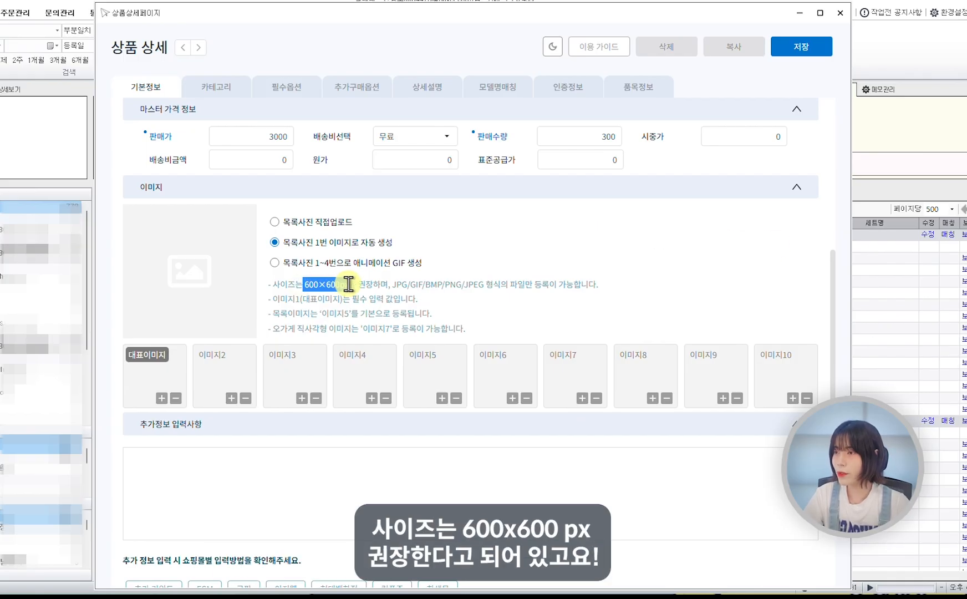
{"action": "left_click", "coordinate": [717, 272]}
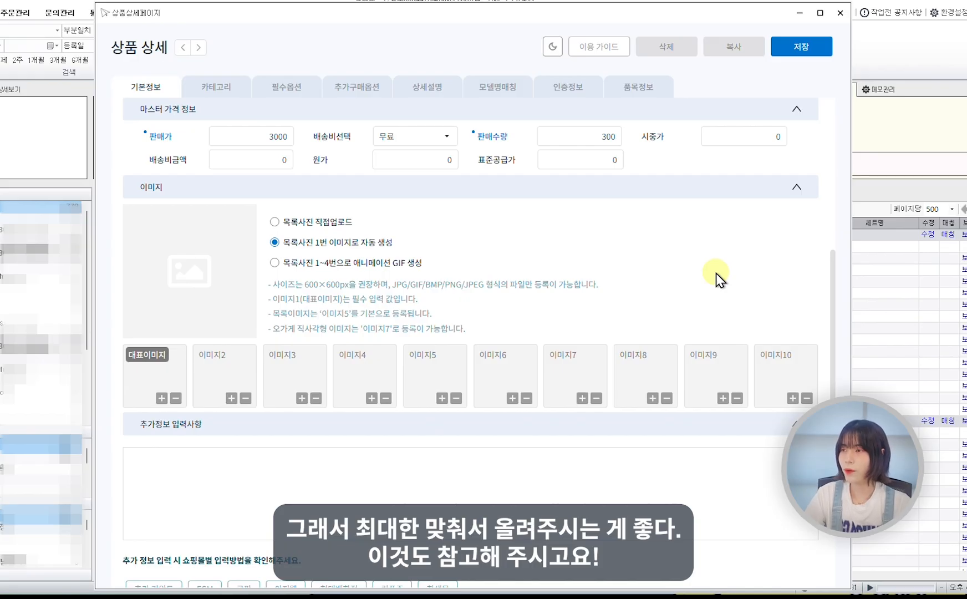
{"action": "left_click", "coordinate": [162, 398]}
{"action": "left_click", "coordinate": [370, 255]}
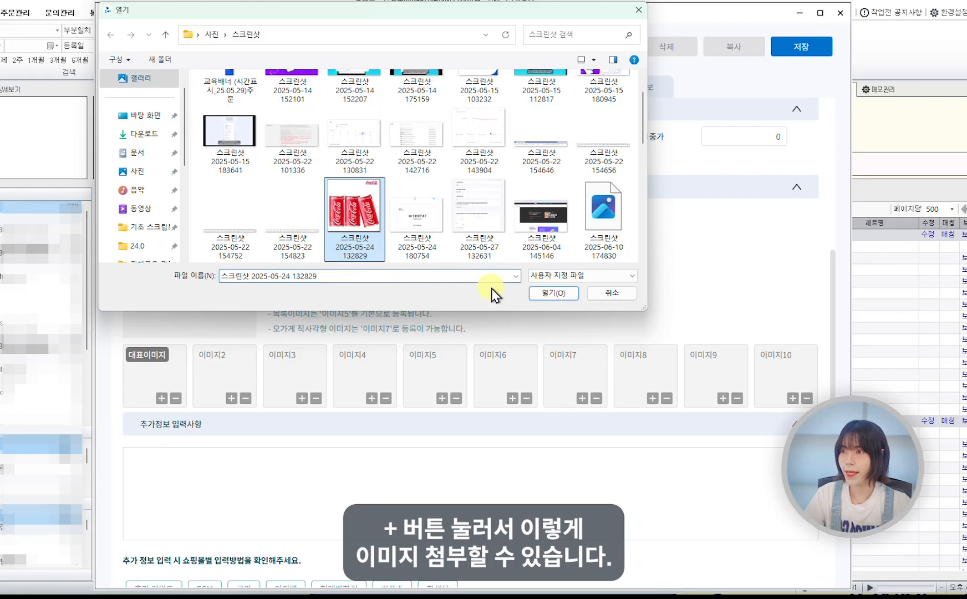
{"action": "left_click", "coordinate": [551, 293]}
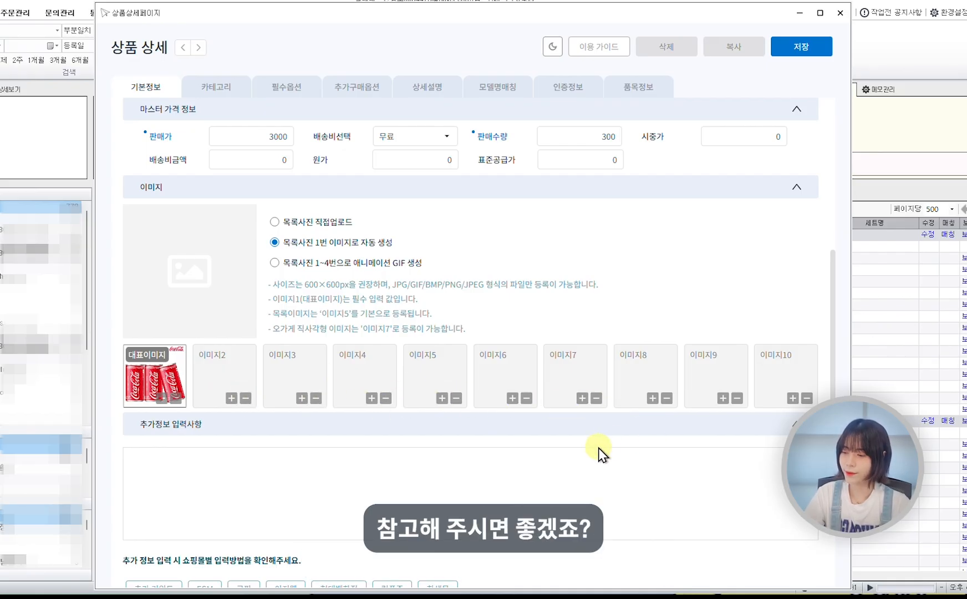
Review the linked marketplaces in the product's category settings and open the similar category search (유사 카테고리 검색)
{"action": "scroll", "coordinate": [594, 449], "scroll_direction": "down", "scroll_amount": 5}
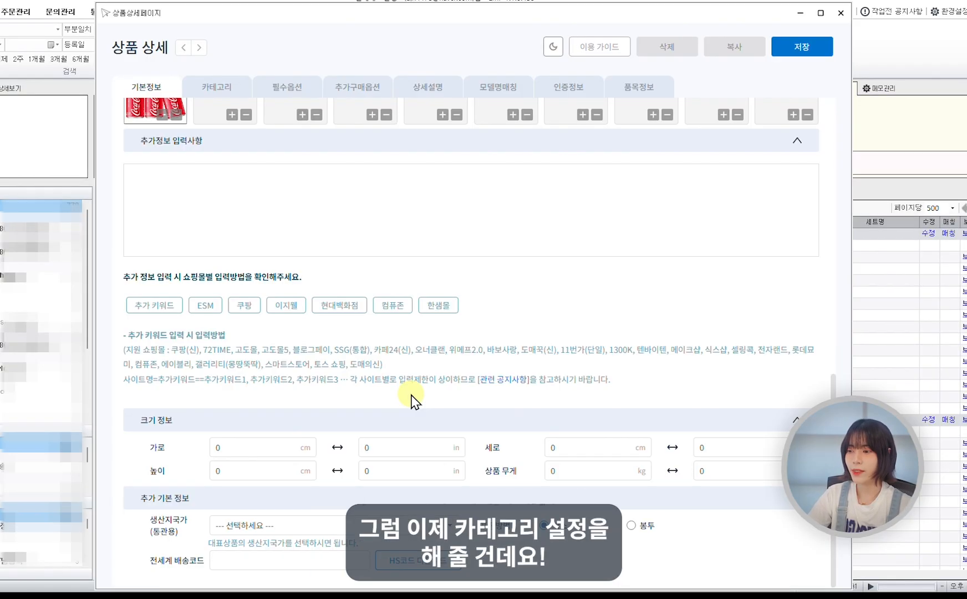
{"action": "left_click", "coordinate": [214, 89]}
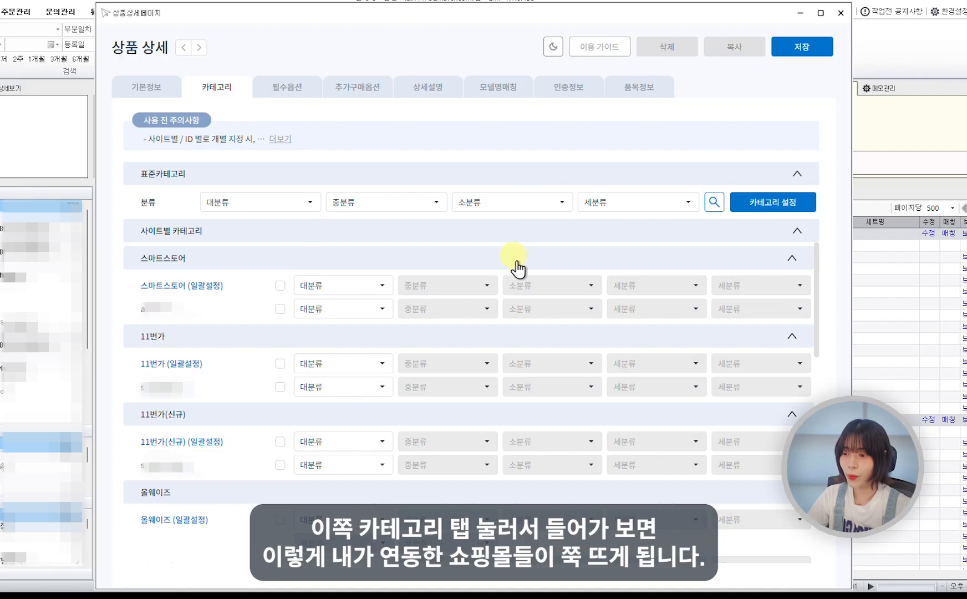
{"action": "scroll", "coordinate": [523, 277], "scroll_direction": "down", "scroll_amount": 3}
{"action": "scroll", "coordinate": [524, 280], "scroll_direction": "down", "scroll_amount": 3}
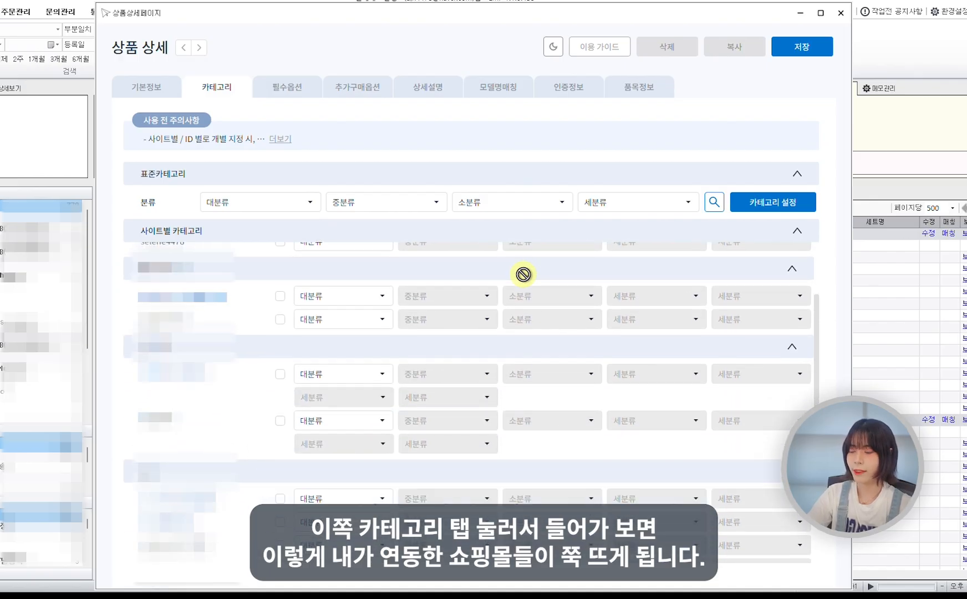
{"action": "scroll", "coordinate": [524, 274], "scroll_direction": "up", "scroll_amount": 5}
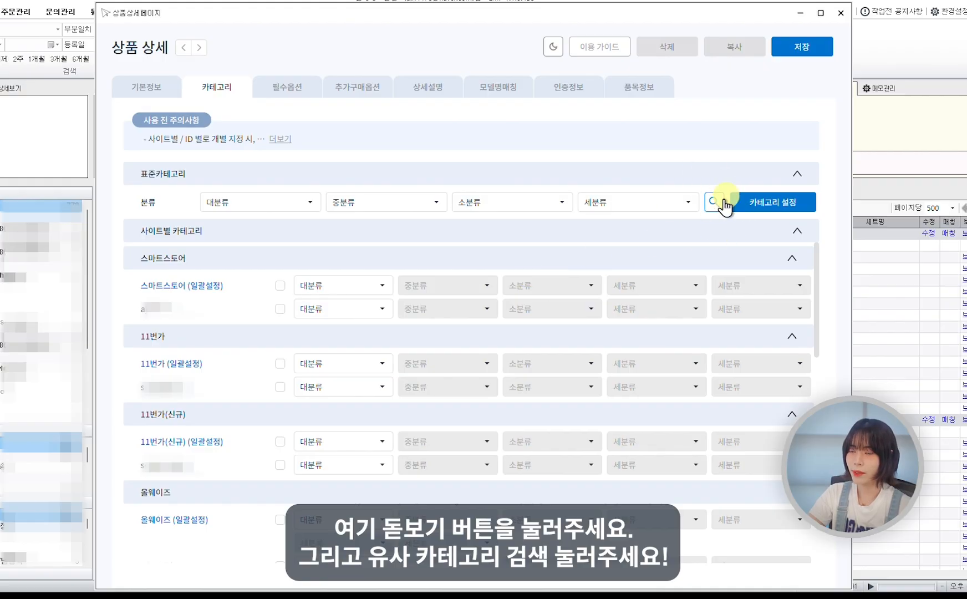
{"action": "left_click", "coordinate": [714, 202]}
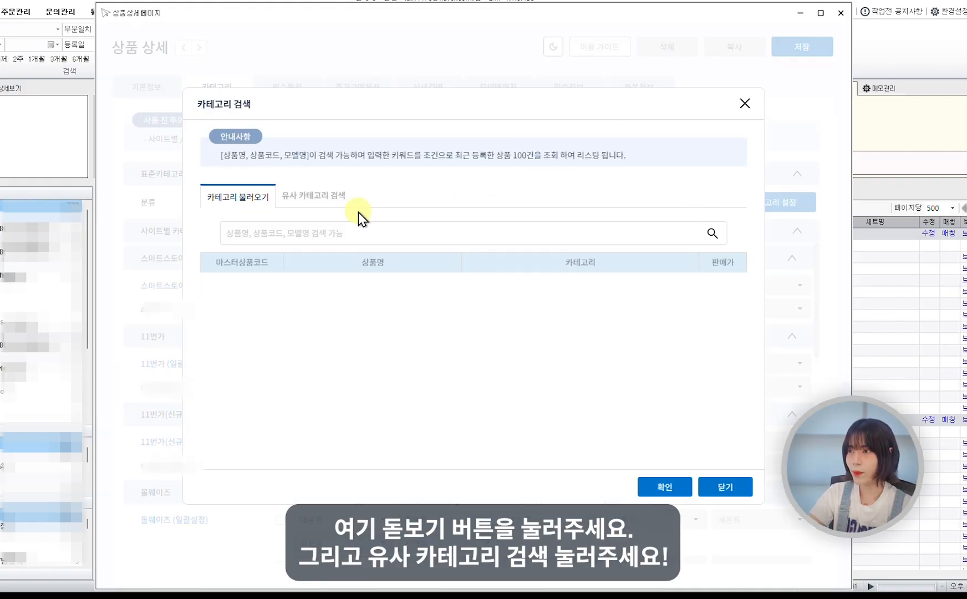
{"action": "left_click", "coordinate": [331, 198]}
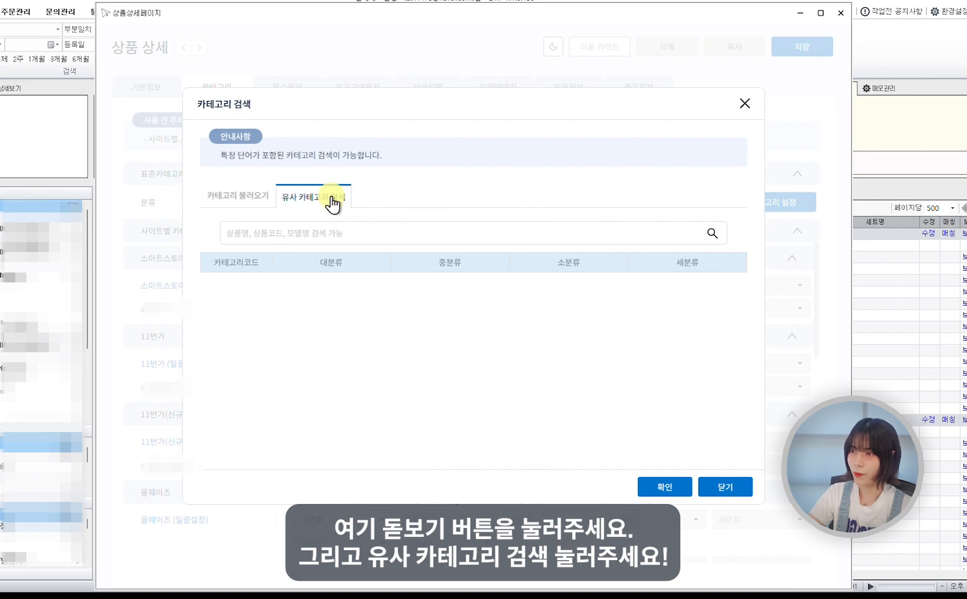
Search for 콜라, apply the category 음료/과자/가공식품 > 탄산/청량음료 > 콜라, and review the marketplace categories
{"action": "left_click", "coordinate": [446, 227]}
{"action": "type", "text": "zhf"}
{"action": "key", "text": "BackSpace"}
{"action": "key", "text": "BackSpace"}
{"action": "key", "text": "BackSpace"}
{"action": "type", "text": "콜라"}
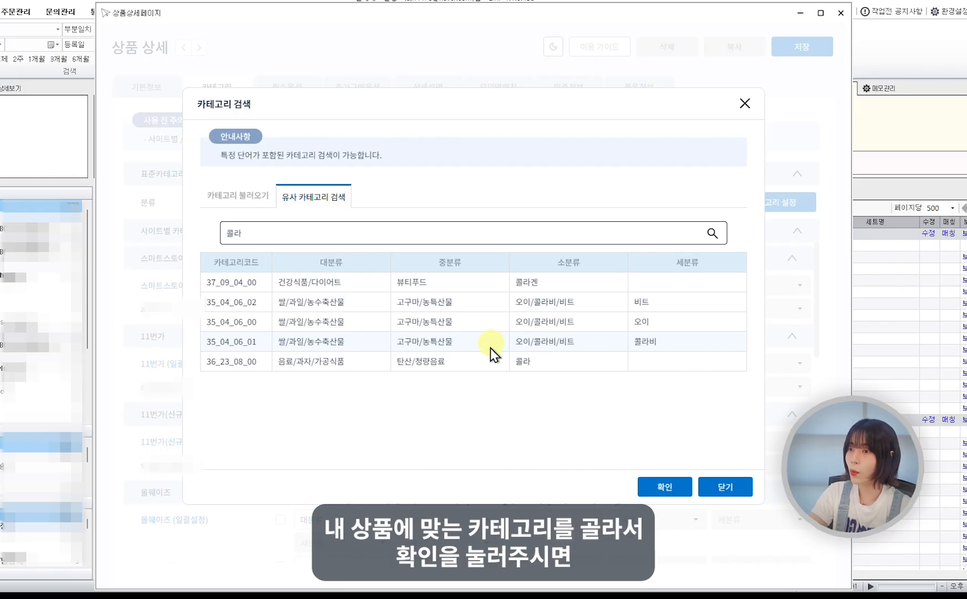
{"action": "left_click", "coordinate": [489, 361]}
{"action": "left_click", "coordinate": [665, 490]}
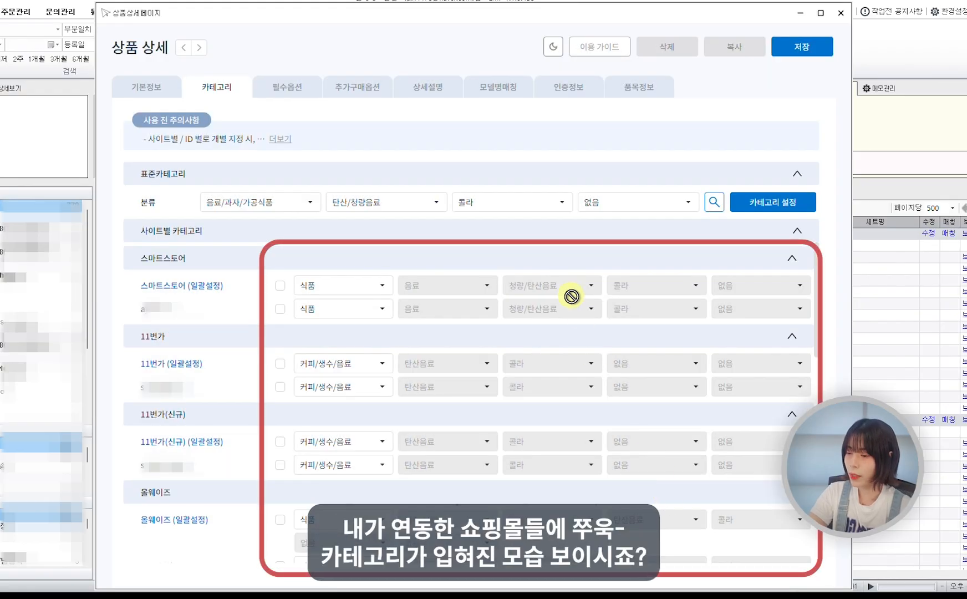
{"action": "scroll", "coordinate": [579, 354], "scroll_direction": "down", "scroll_amount": 3}
{"action": "scroll", "coordinate": [579, 354], "scroll_direction": "down", "scroll_amount": 2}
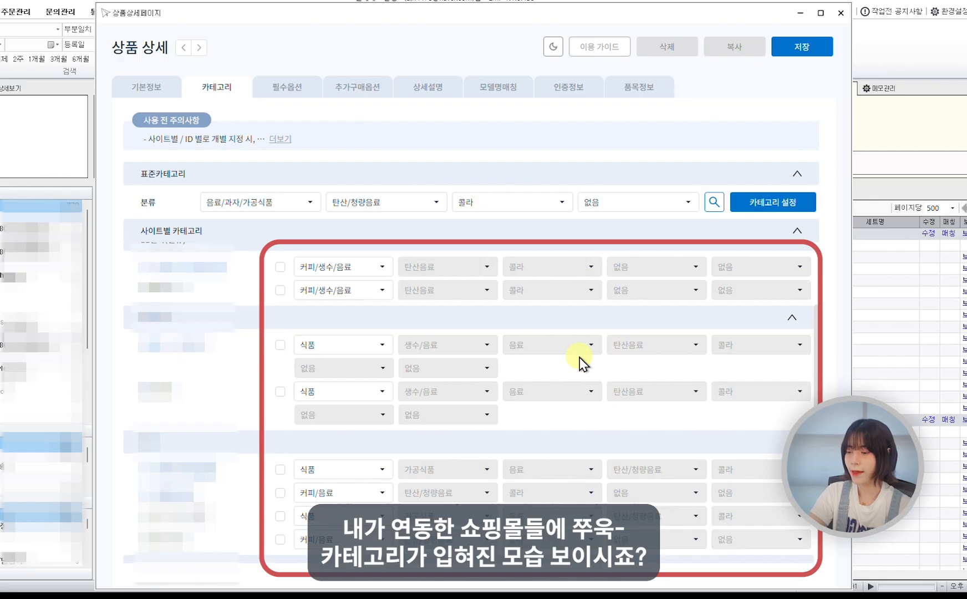
Look at the choices for the large and detailed classification levels of the standard category (표준카테고리)
{"action": "scroll", "coordinate": [579, 356], "scroll_direction": "up", "scroll_amount": 3}
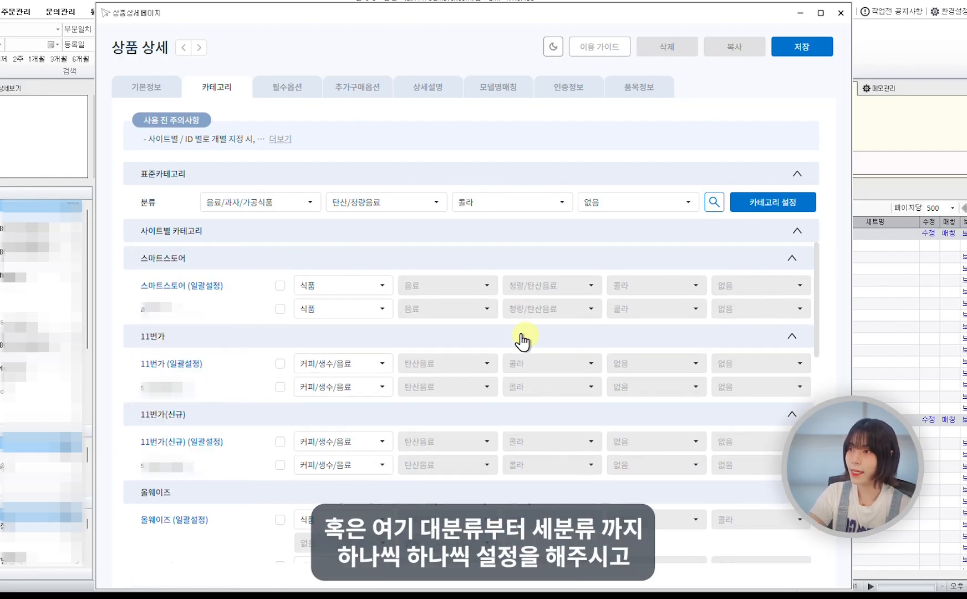
{"action": "left_click", "coordinate": [297, 204]}
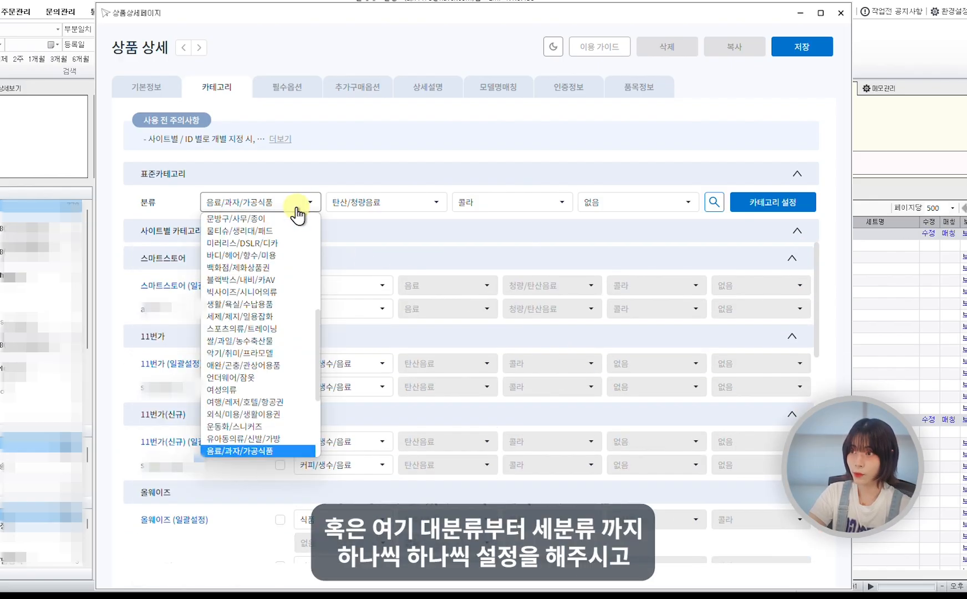
{"action": "left_click", "coordinate": [585, 204]}
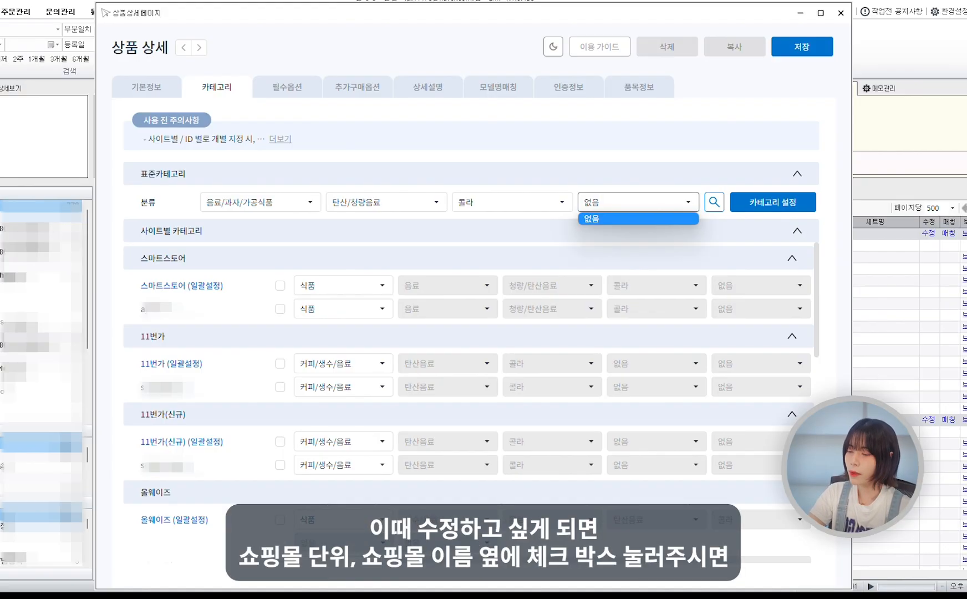
Enable category editing for the 스마트스토어 (일괄설정) row and check the choices at each of its category levels
{"action": "left_click", "coordinate": [280, 286]}
{"action": "left_click", "coordinate": [345, 287]}
{"action": "left_click", "coordinate": [409, 288]}
{"action": "left_click", "coordinate": [549, 287]}
{"action": "left_click", "coordinate": [641, 288]}
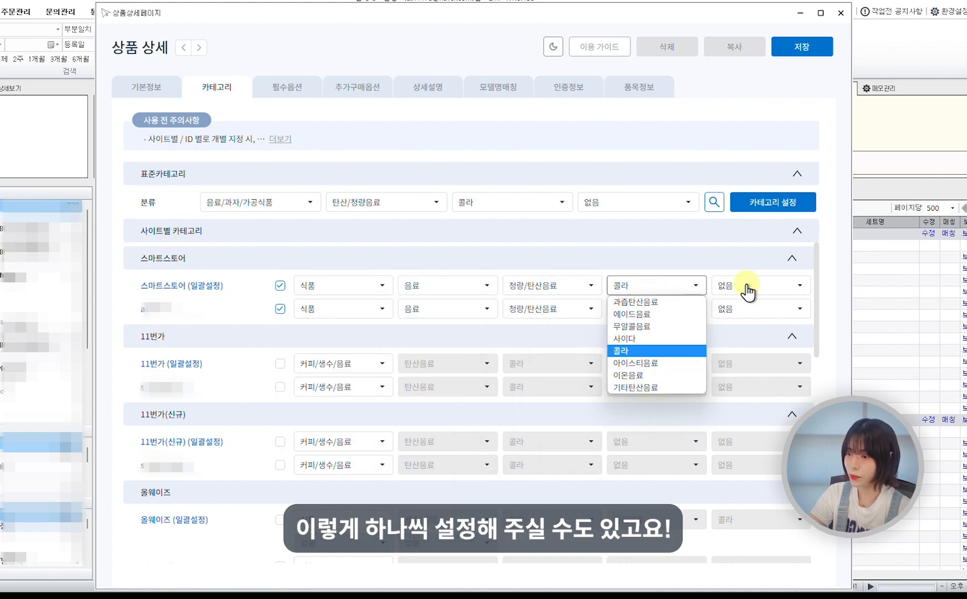
{"action": "left_click", "coordinate": [745, 289]}
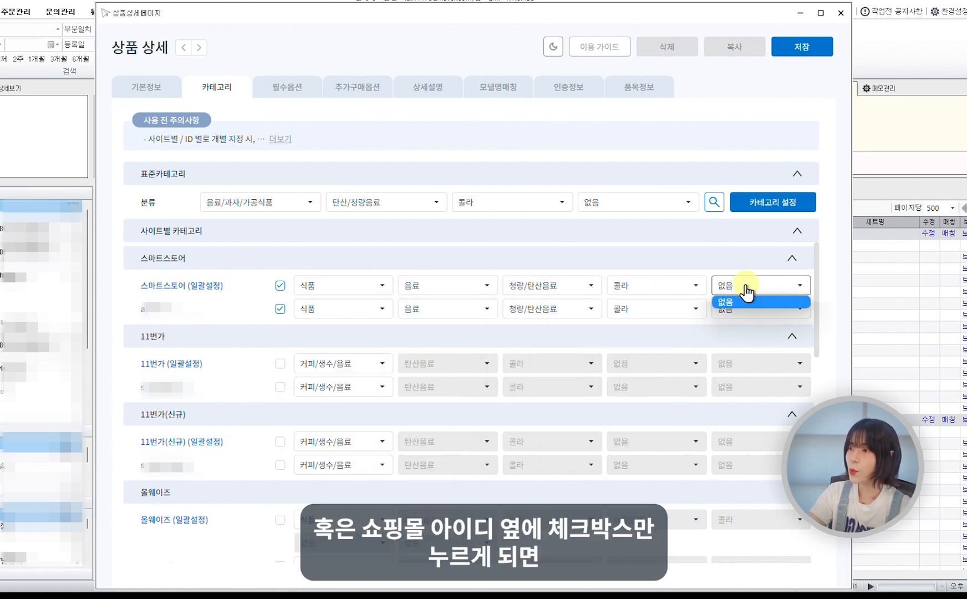
Enable category editing for only the individual 스마트스토어 account, check its category choices, and disable the editing again
{"action": "left_click", "coordinate": [279, 309]}
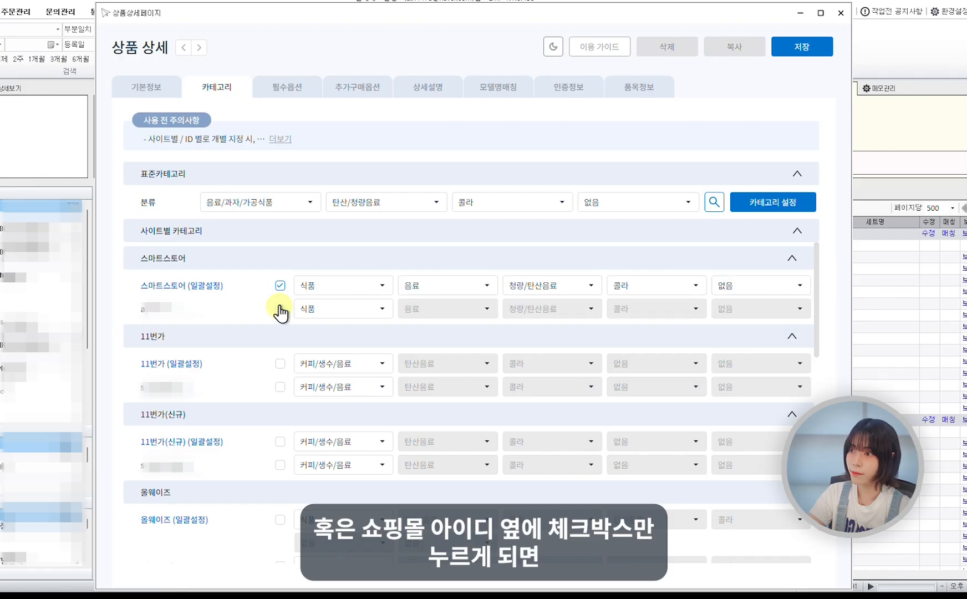
{"action": "left_click", "coordinate": [280, 308]}
{"action": "left_click", "coordinate": [280, 309]}
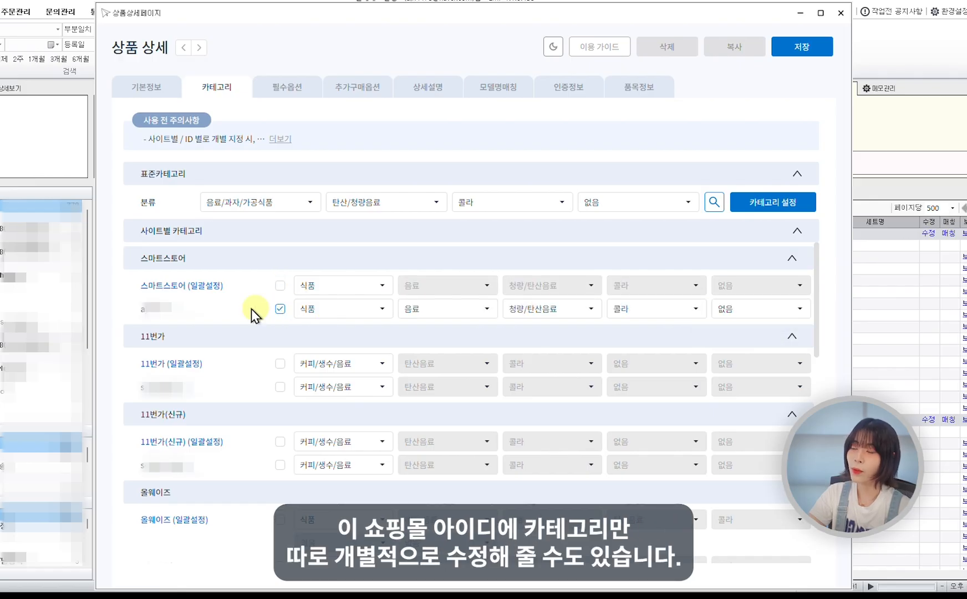
{"action": "left_click", "coordinate": [321, 310]}
{"action": "left_click", "coordinate": [442, 310]}
{"action": "left_click", "coordinate": [543, 311]}
{"action": "left_click", "coordinate": [670, 310]}
{"action": "left_click", "coordinate": [748, 310]}
{"action": "left_click", "coordinate": [668, 314]}
{"action": "left_click", "coordinate": [555, 314]}
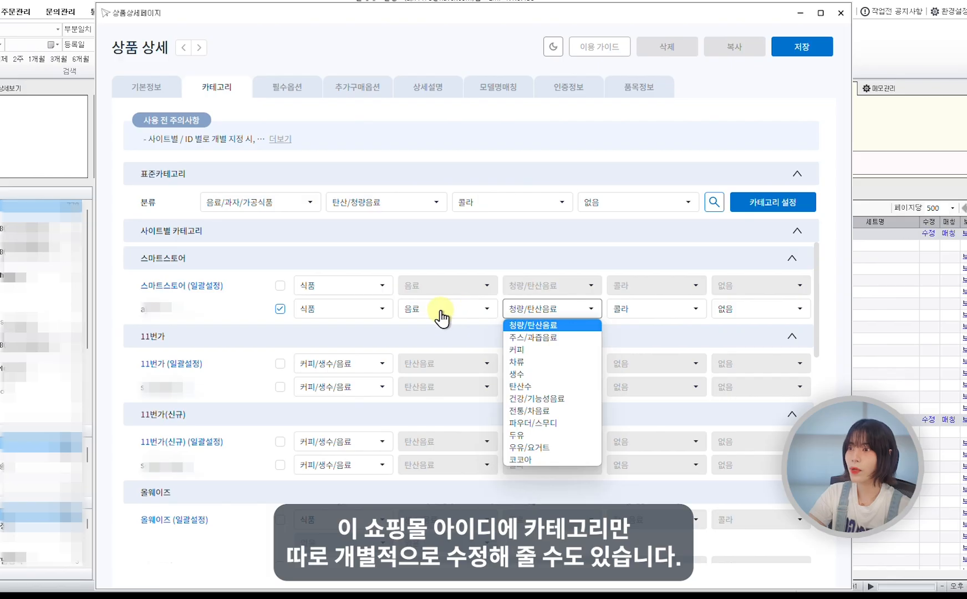
{"action": "left_click", "coordinate": [441, 314]}
{"action": "left_click", "coordinate": [350, 309]}
{"action": "left_click", "coordinate": [226, 311]}
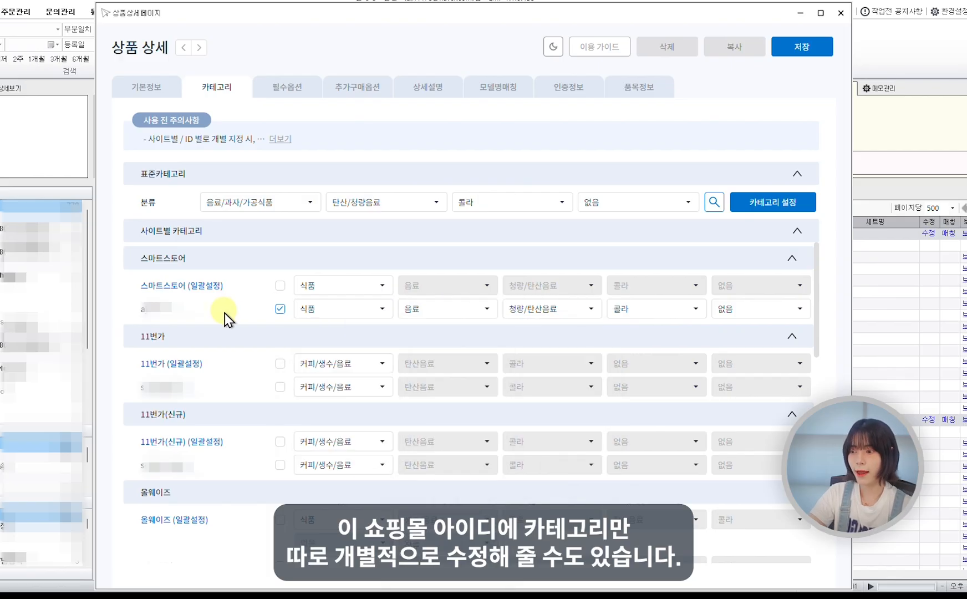
{"action": "left_click", "coordinate": [280, 310]}
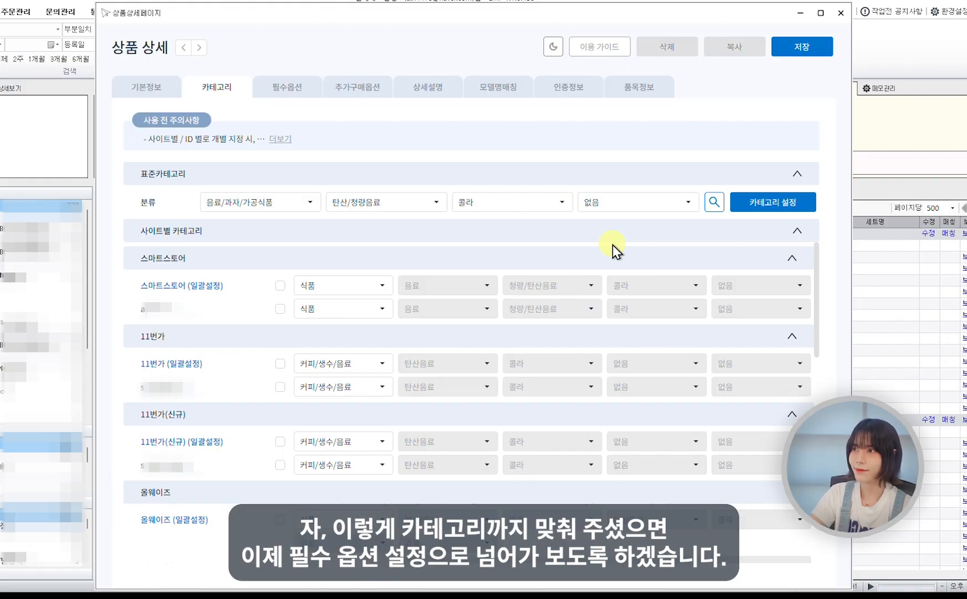
Look at the 입력형 fields in the required options (필수옵션) and set the option type to 선택형
{"action": "left_click", "coordinate": [279, 90]}
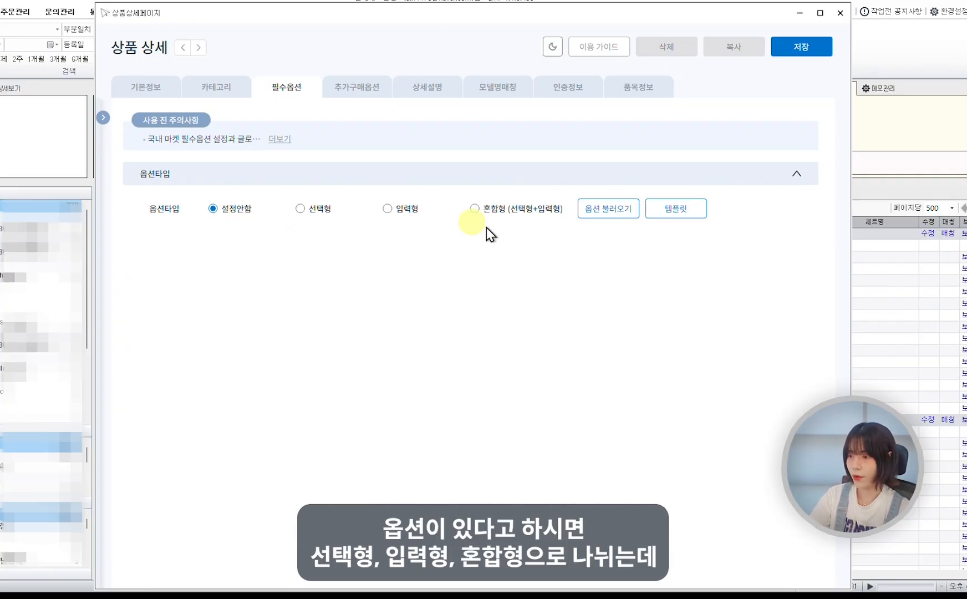
{"action": "left_click", "coordinate": [418, 220]}
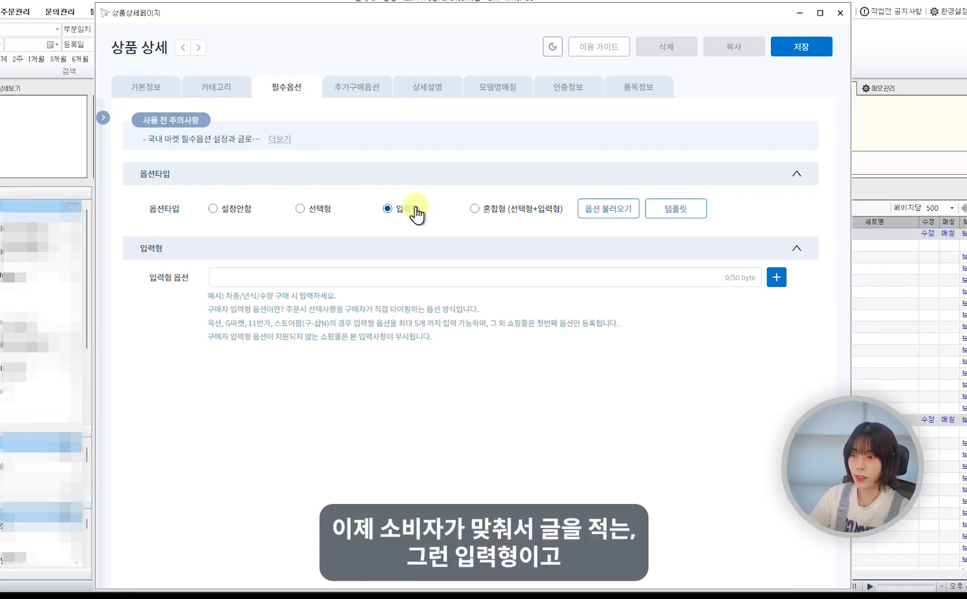
{"action": "left_click", "coordinate": [298, 211]}
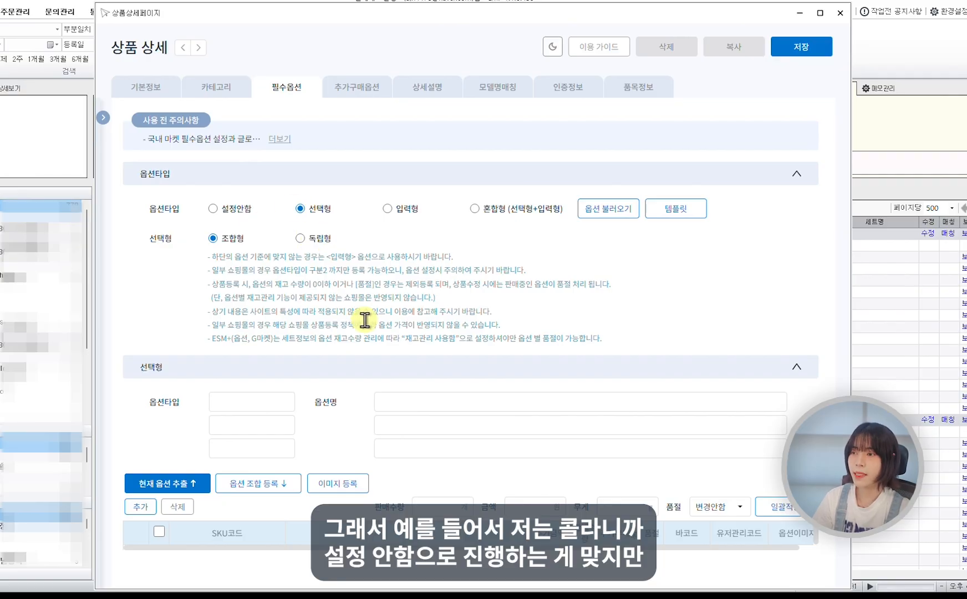
Define the first option type as 색상 with the option names 빨강,파랑,검정
{"action": "left_click", "coordinate": [288, 404]}
{"action": "type", "text": "색상"}
{"action": "key", "text": "Tab"}
{"action": "type", "text": "빨가ㅇ,파랑,검"}
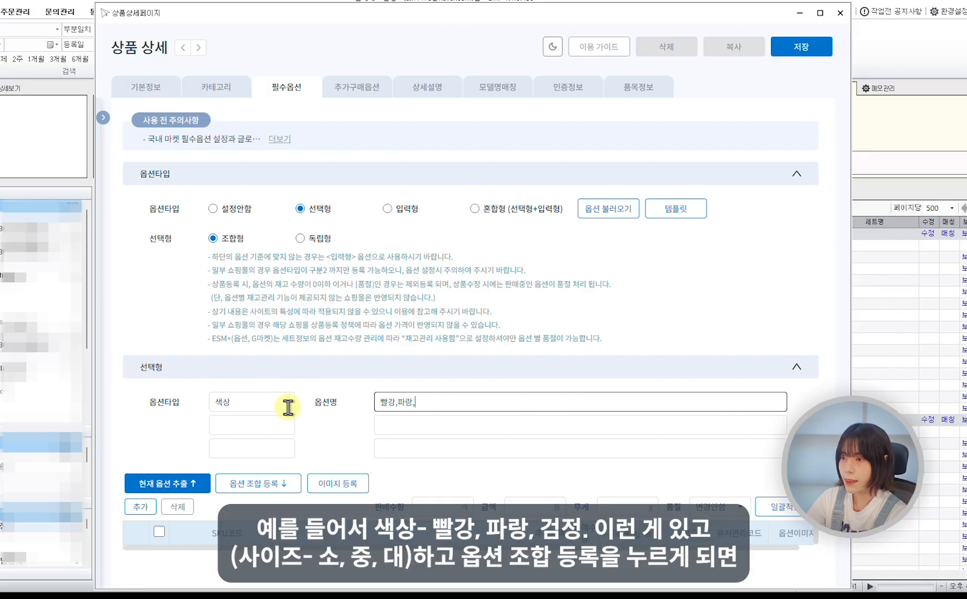
{"action": "type", "text": "ㅇ"}
{"action": "key", "text": "Tab"}
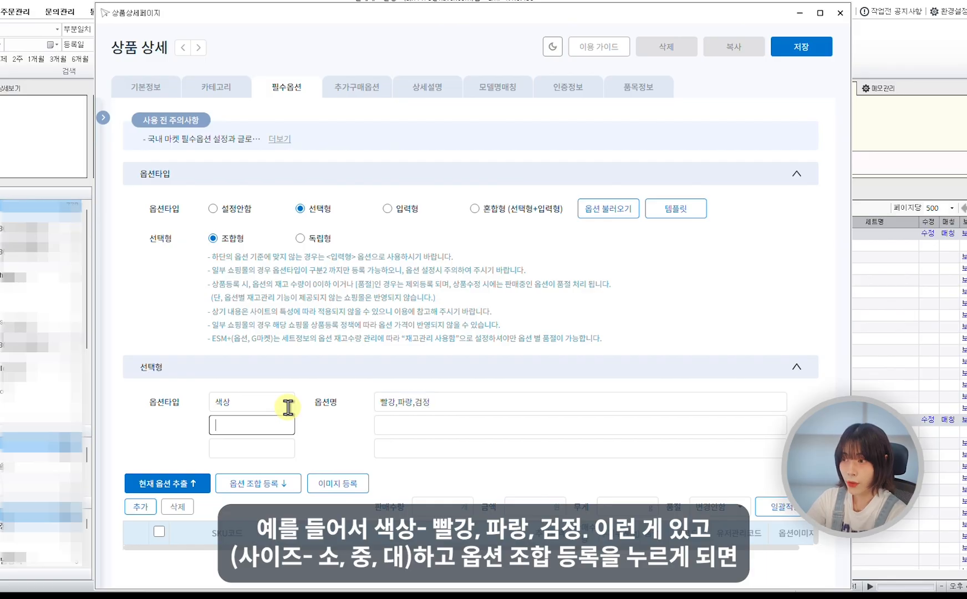
Define a second option type 사이즈 with the names 소,중,대 and register the option combinations (옵션 조합 등록)
{"action": "type", "text": "사잊ㅡ"}
{"action": "key", "text": "Tab"}
{"action": "type", "text": "소,주ㅇ,대"}
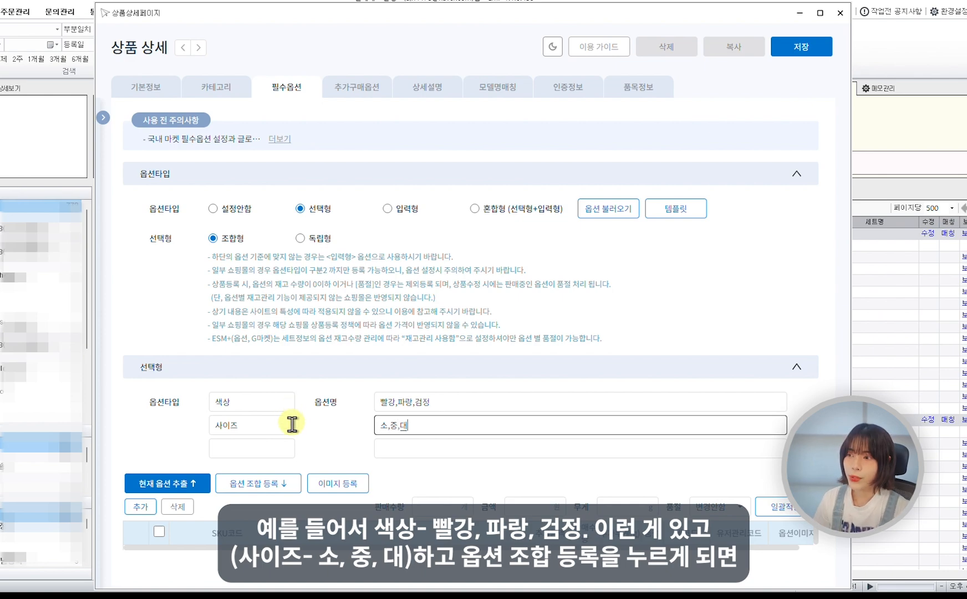
{"action": "left_click", "coordinate": [302, 484]}
{"action": "scroll", "coordinate": [665, 476], "scroll_direction": "down", "scroll_amount": 3}
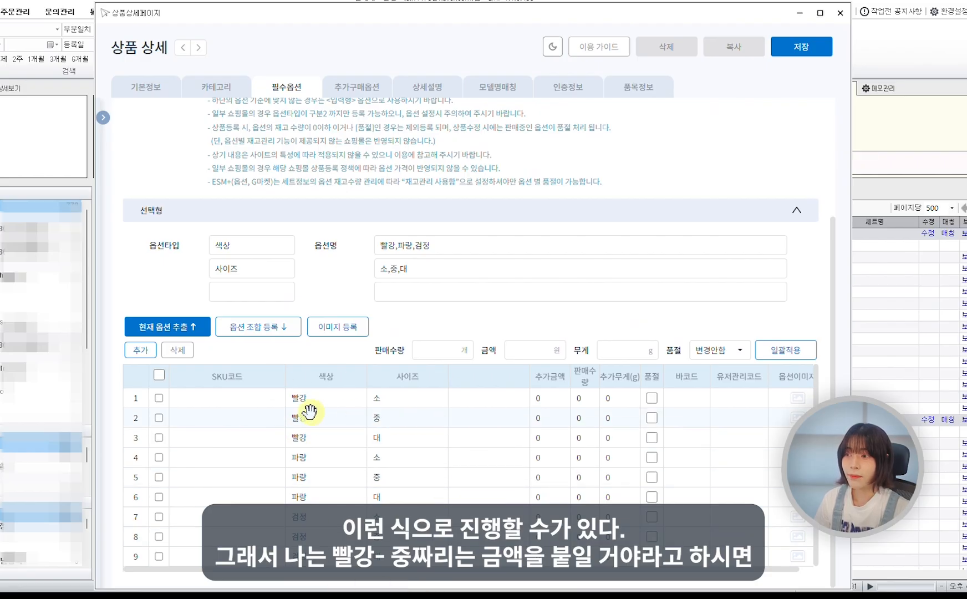
Apply an additional price (금액) of 300 won to only the 빨강 / 중 combination
{"action": "left_click", "coordinate": [159, 417]}
{"action": "left_click", "coordinate": [541, 350]}
{"action": "type", "text": "300"}
{"action": "left_click", "coordinate": [784, 350]}
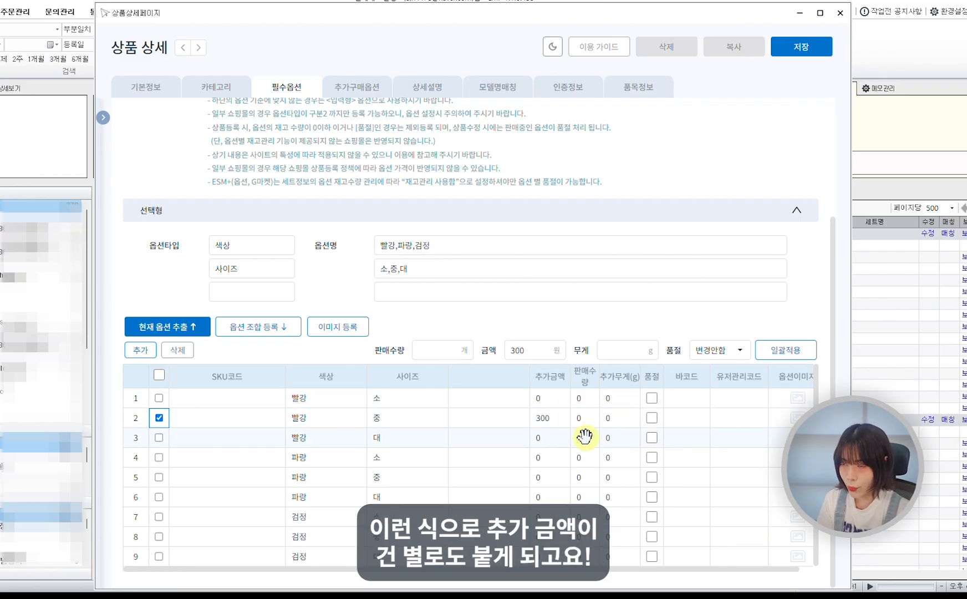
Select all option combinations and apply an additional price of 500 won to them in bulk
{"action": "left_click", "coordinate": [159, 375]}
{"action": "double_click", "coordinate": [542, 348]}
{"action": "type", "text": "500"}
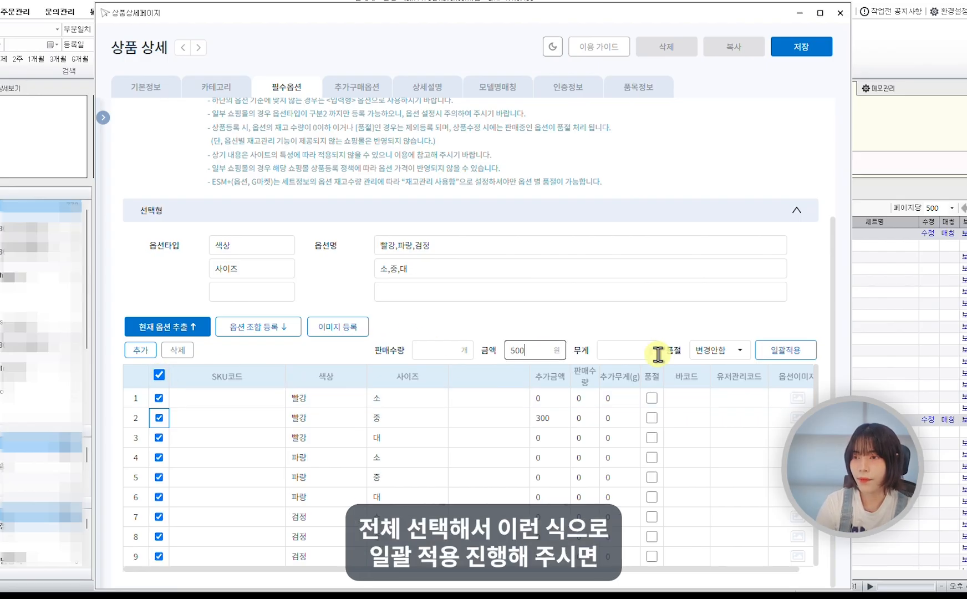
{"action": "left_click", "coordinate": [784, 349]}
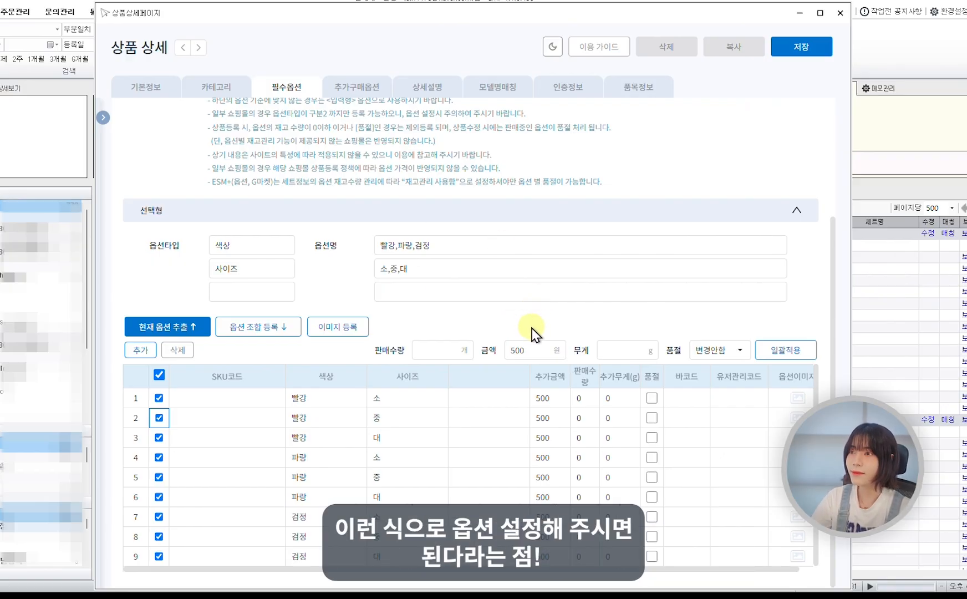
{"action": "scroll", "coordinate": [531, 323], "scroll_direction": "up", "scroll_amount": 3}
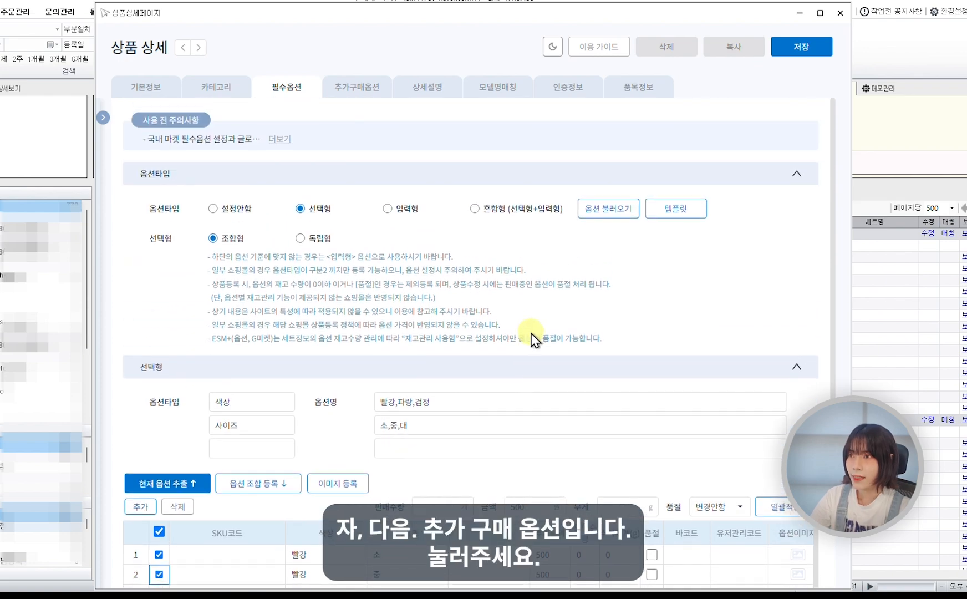
Add an empty row to the additional purchase options (추가구매옵션) and delete it again
{"action": "left_click", "coordinate": [370, 97]}
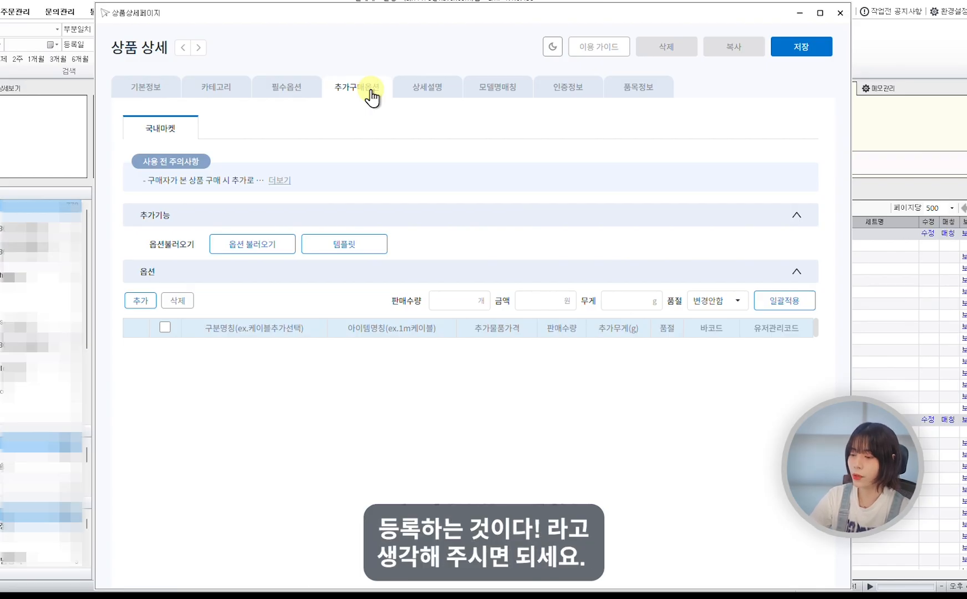
{"action": "left_click", "coordinate": [140, 300]}
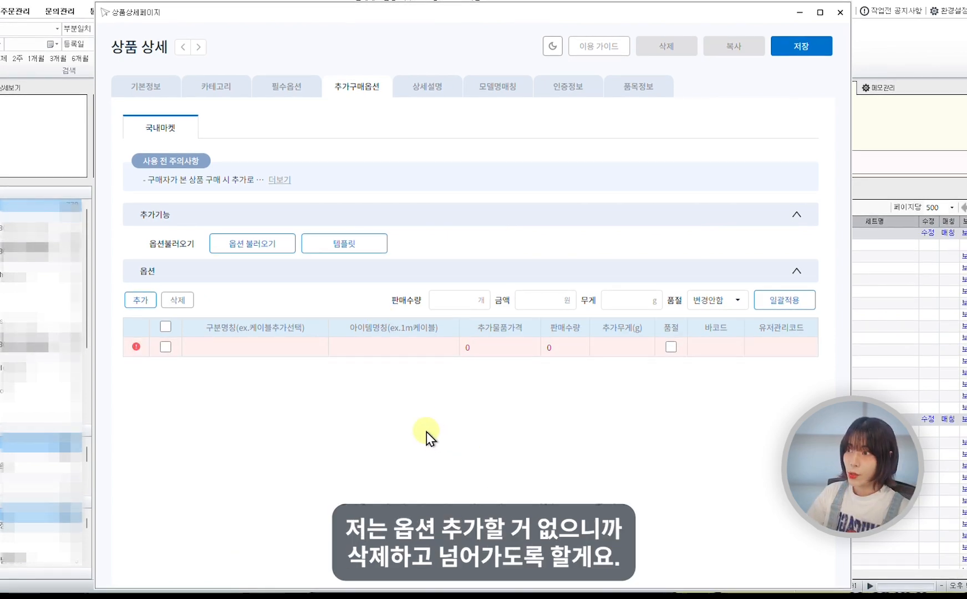
{"action": "left_click", "coordinate": [166, 347]}
{"action": "left_click", "coordinate": [186, 304]}
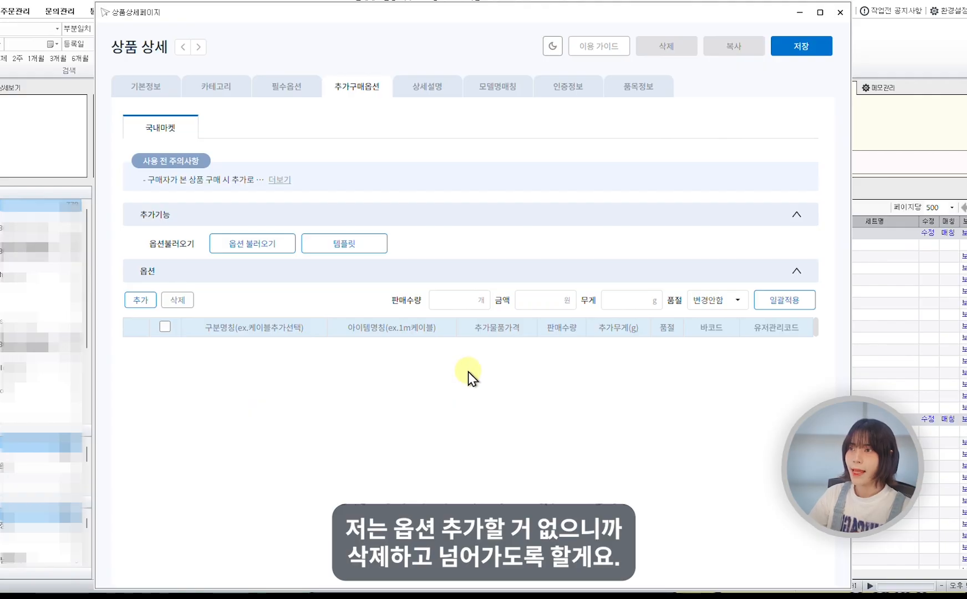
Insert the ai.esmplus.com-hosted PNG into the required detail description (상세설명) as an HTML img tag and show it rendered
{"action": "left_click", "coordinate": [446, 87]}
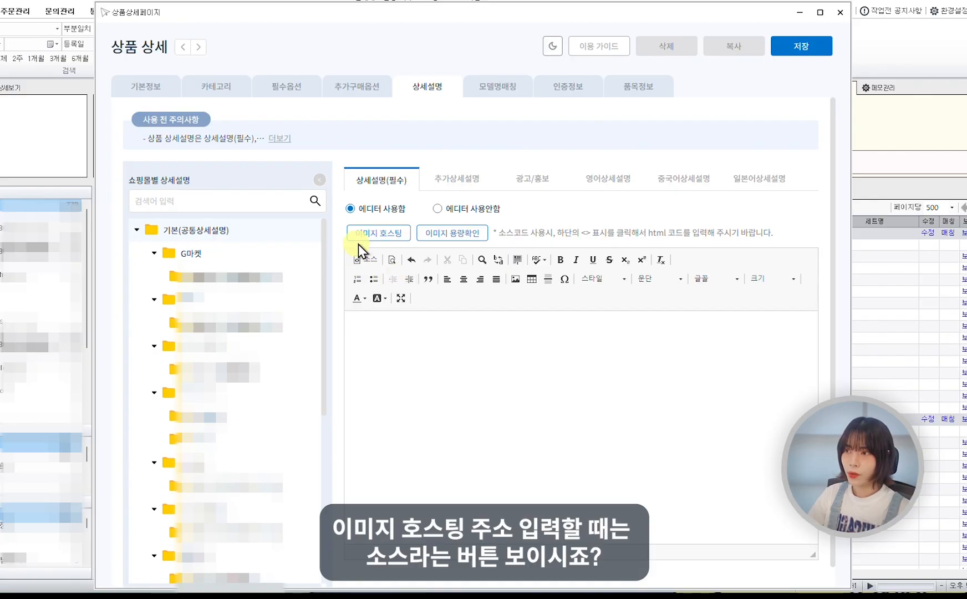
{"action": "left_click", "coordinate": [365, 261]}
{"action": "left_click", "coordinate": [495, 377]}
{"action": "type", "text": "<img src='https://ai.esmplus.com/selene4478/%EC%83%81%ED%92%88%EB%B3%84.png' />"}
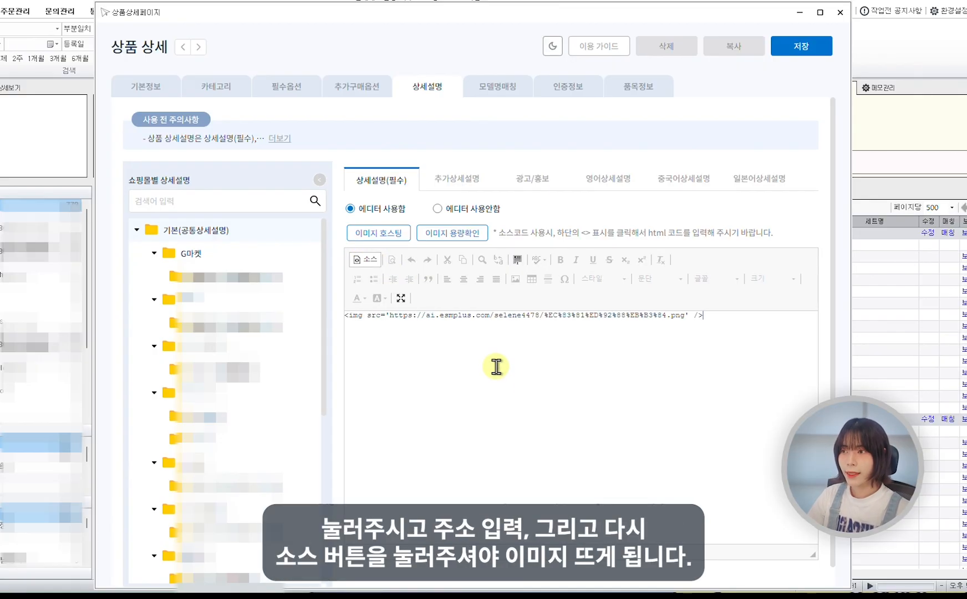
{"action": "left_click", "coordinate": [371, 263]}
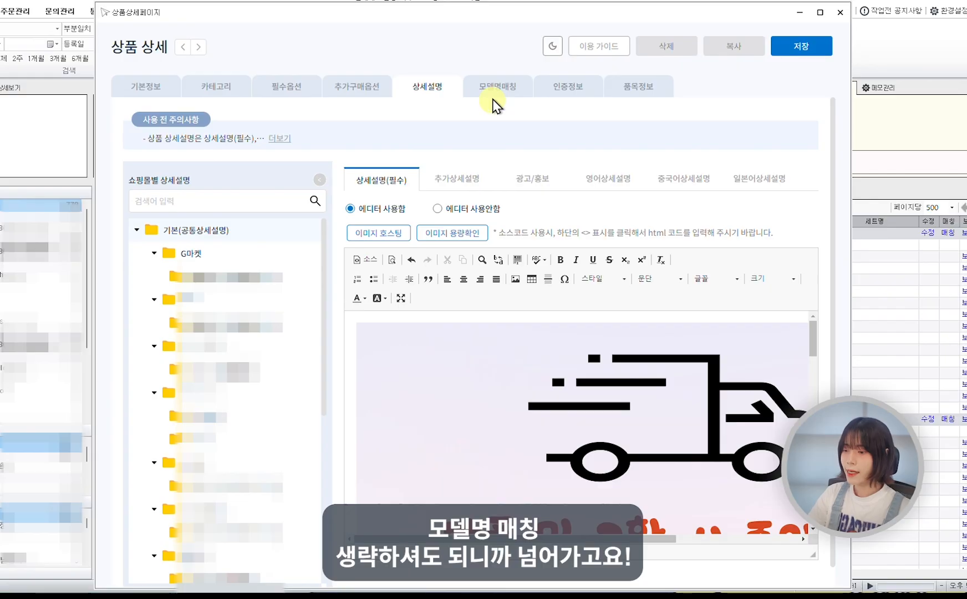
Check the 신고대상 fields in the certification information (인증정보) and set it back to 신고대상 아님
{"action": "left_click", "coordinate": [581, 95]}
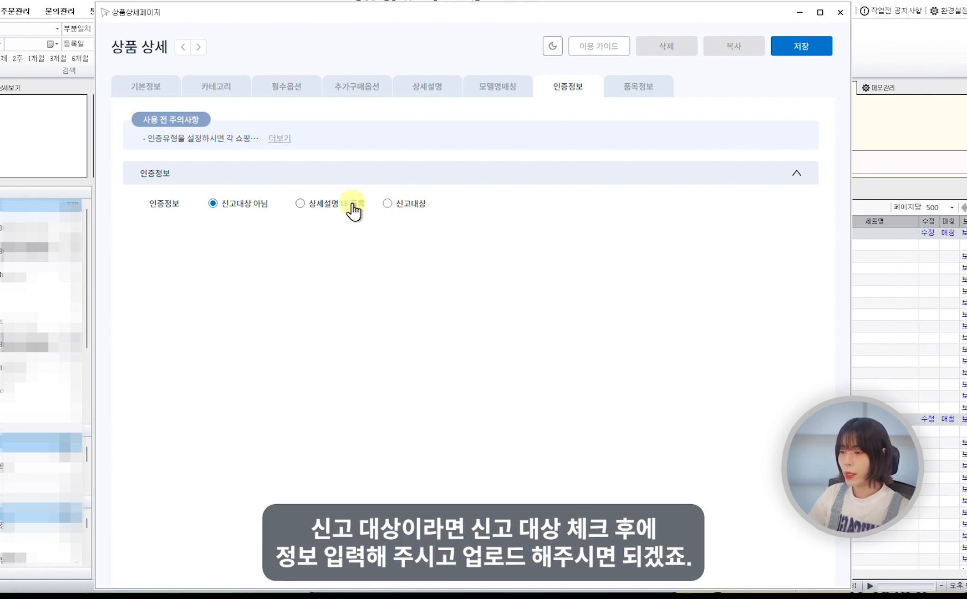
{"action": "left_click", "coordinate": [423, 204]}
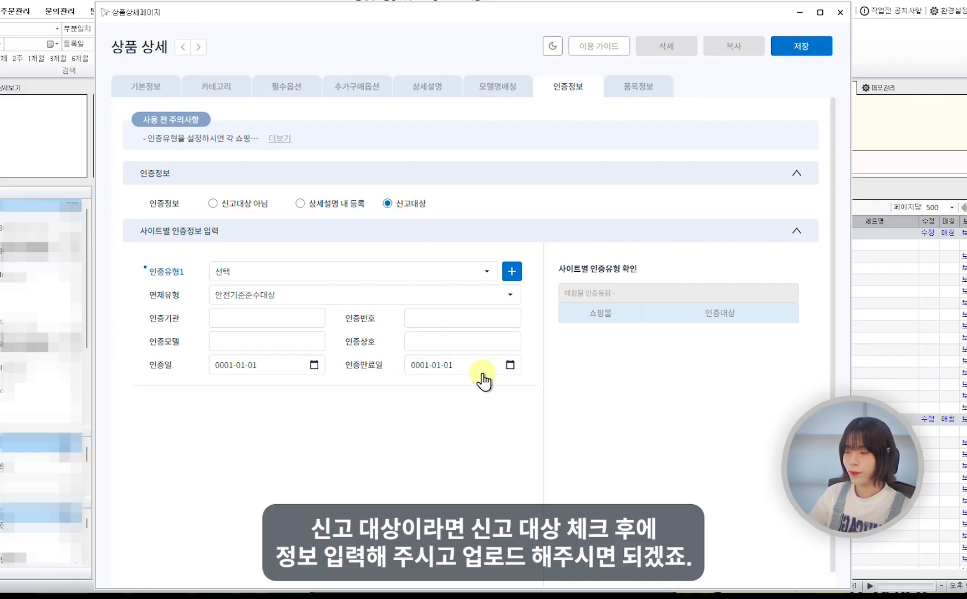
{"action": "left_click", "coordinate": [249, 203]}
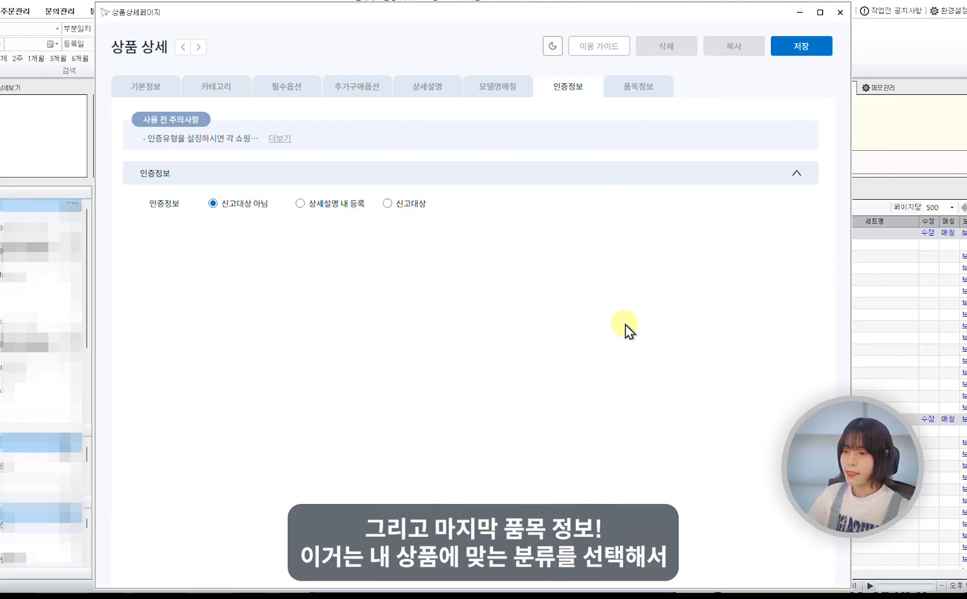
Set the required item information (품목정보) classification to 가공식품 and fill its fields in bulk with 상세설명참조
{"action": "left_click", "coordinate": [650, 96]}
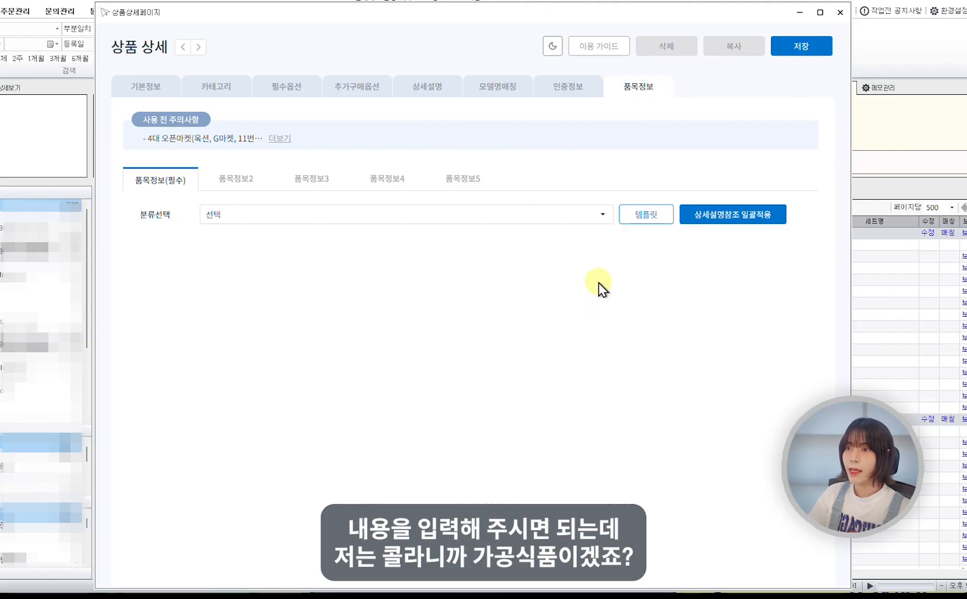
{"action": "left_click", "coordinate": [574, 220]}
{"action": "scroll", "coordinate": [410, 404], "scroll_direction": "down", "scroll_amount": 2}
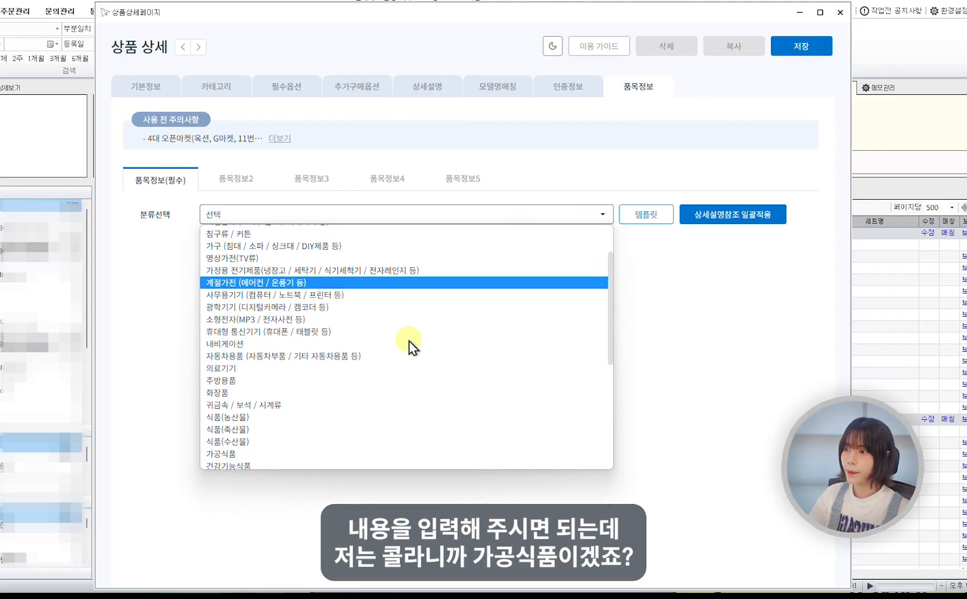
{"action": "scroll", "coordinate": [332, 360], "scroll_direction": "down", "scroll_amount": 3}
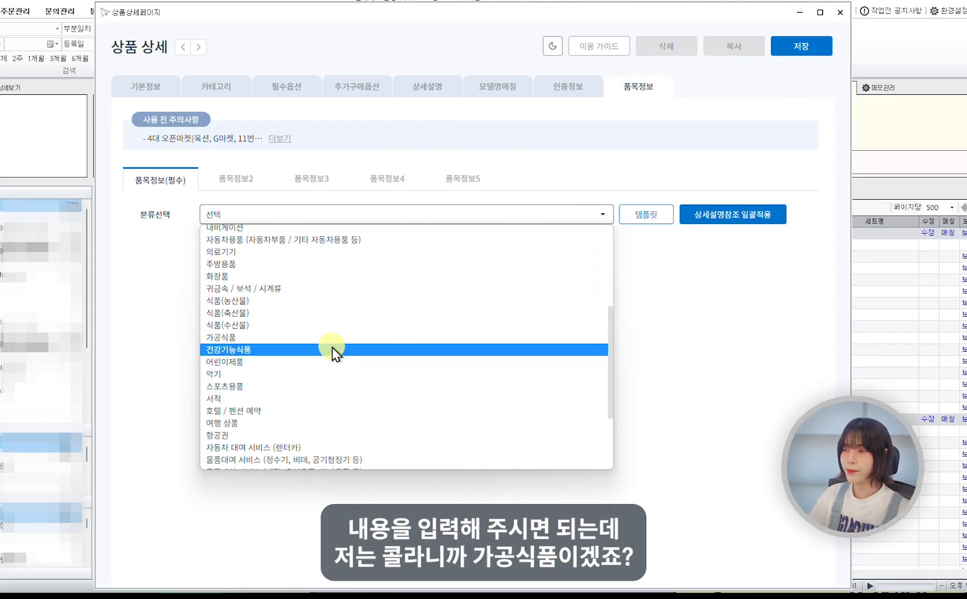
{"action": "left_click", "coordinate": [332, 347]}
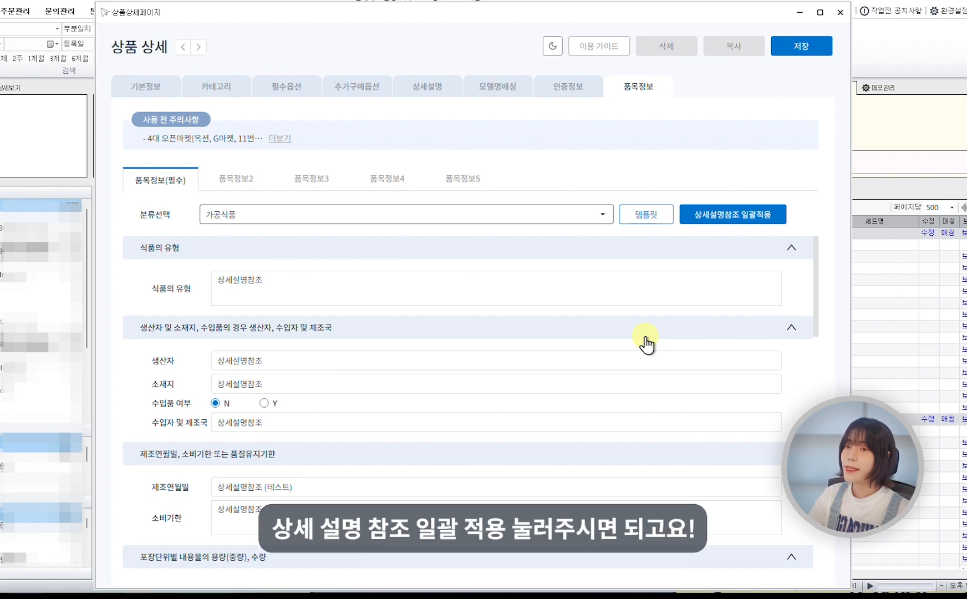
{"action": "left_click", "coordinate": [742, 221]}
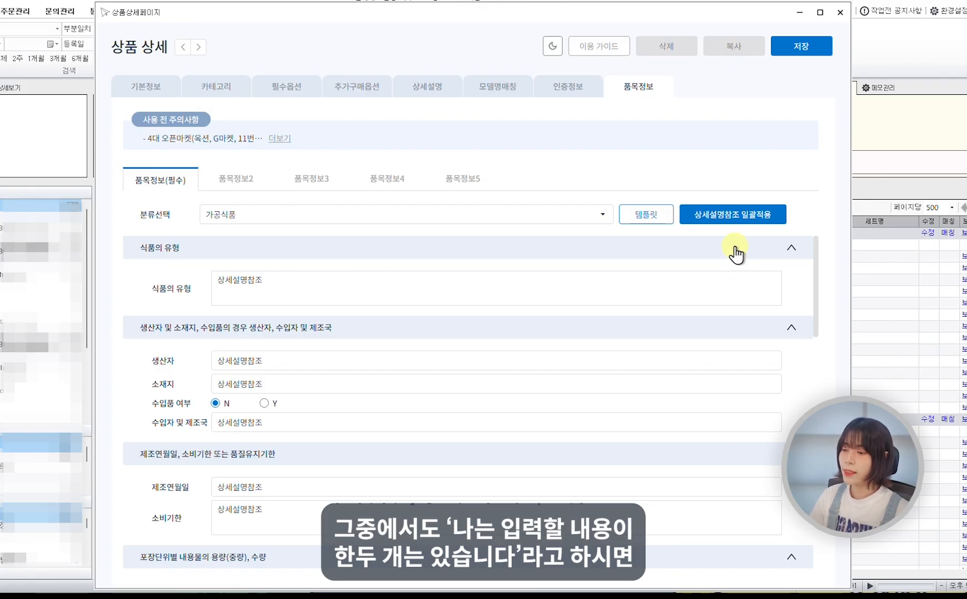
Append (테스트) to the 제조연월일 value in the required item information (품목정보)
{"action": "scroll", "coordinate": [730, 240], "scroll_direction": "down", "scroll_amount": 1}
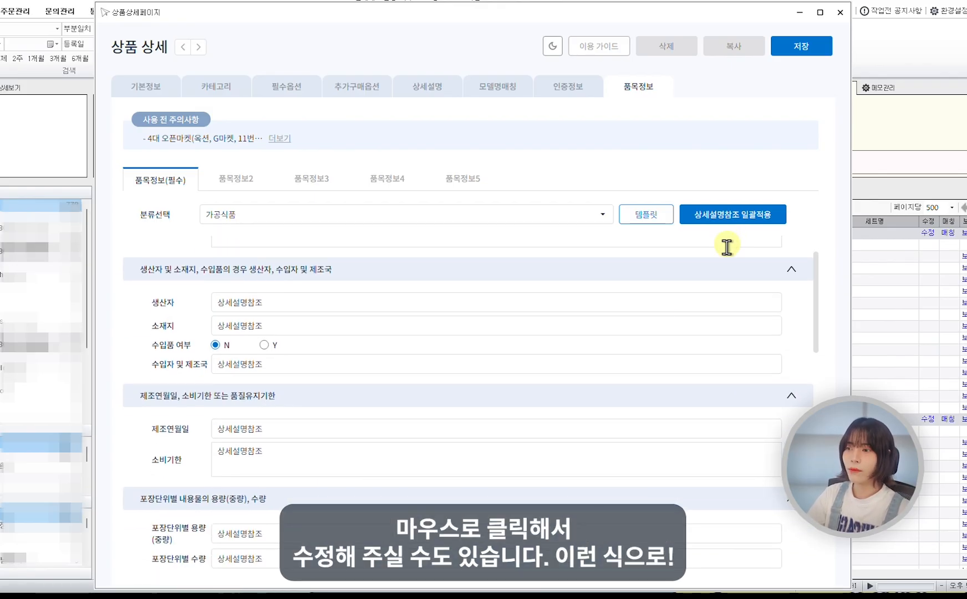
{"action": "left_click", "coordinate": [460, 430]}
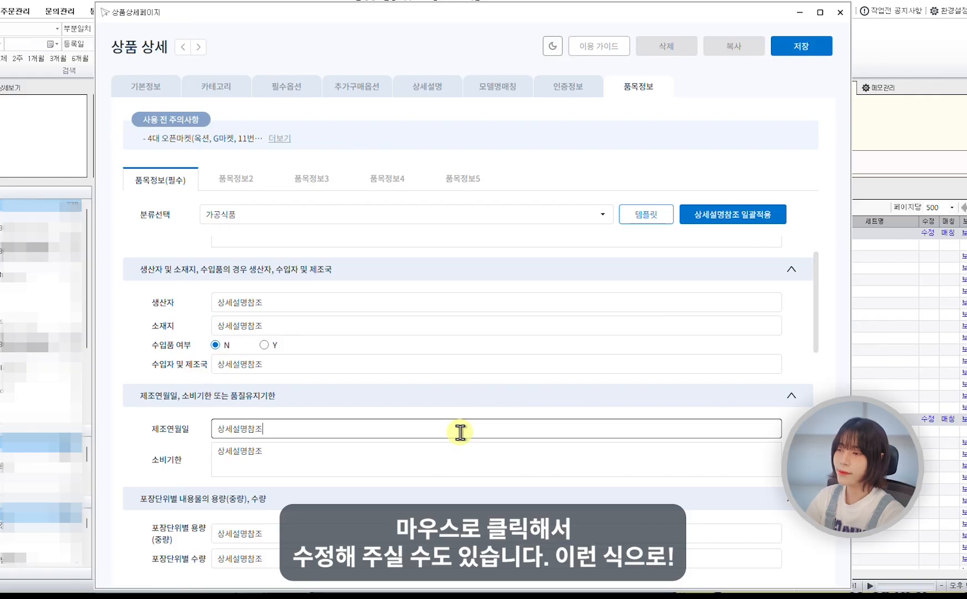
{"action": "type", "text": "(테스트)"}
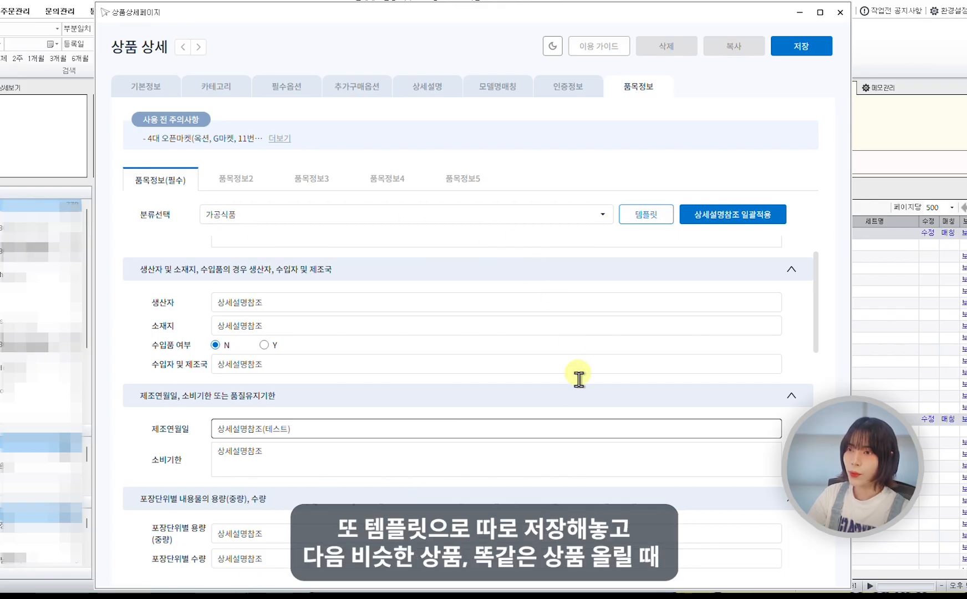
Save the completed test cola product and close its product detail window
{"action": "scroll", "coordinate": [664, 253], "scroll_direction": "up", "scroll_amount": 1}
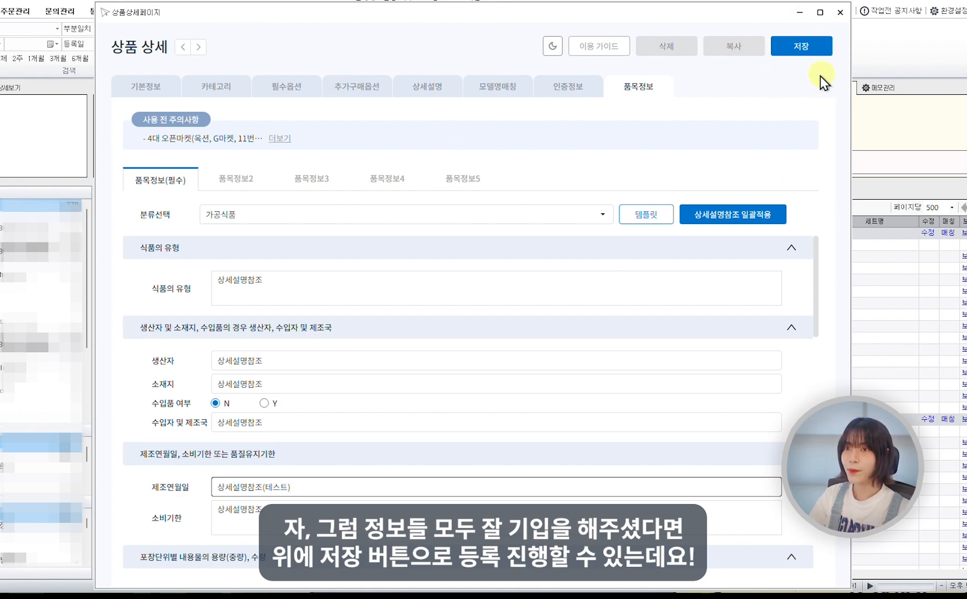
{"action": "left_click", "coordinate": [823, 44]}
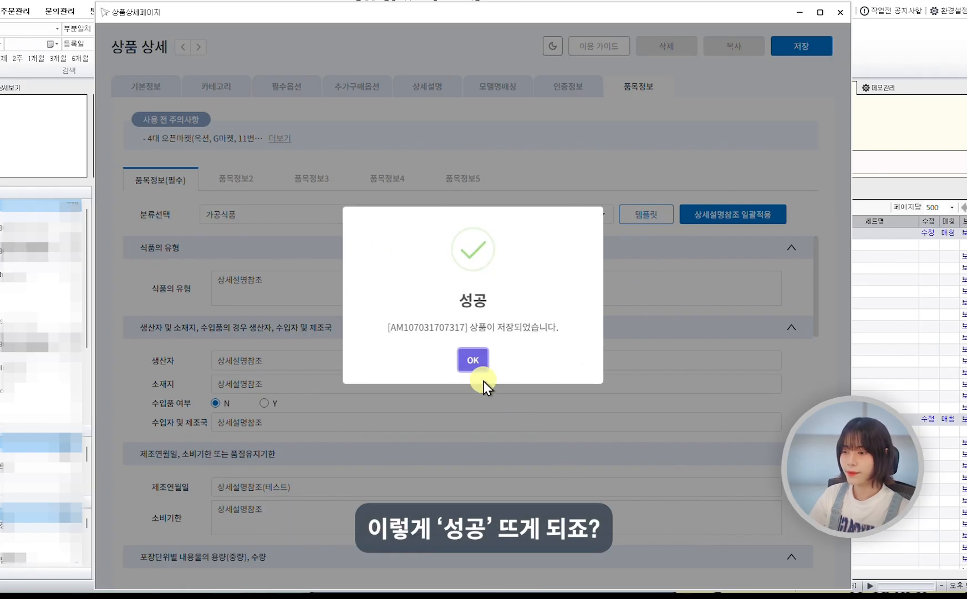
{"action": "left_click", "coordinate": [473, 359]}
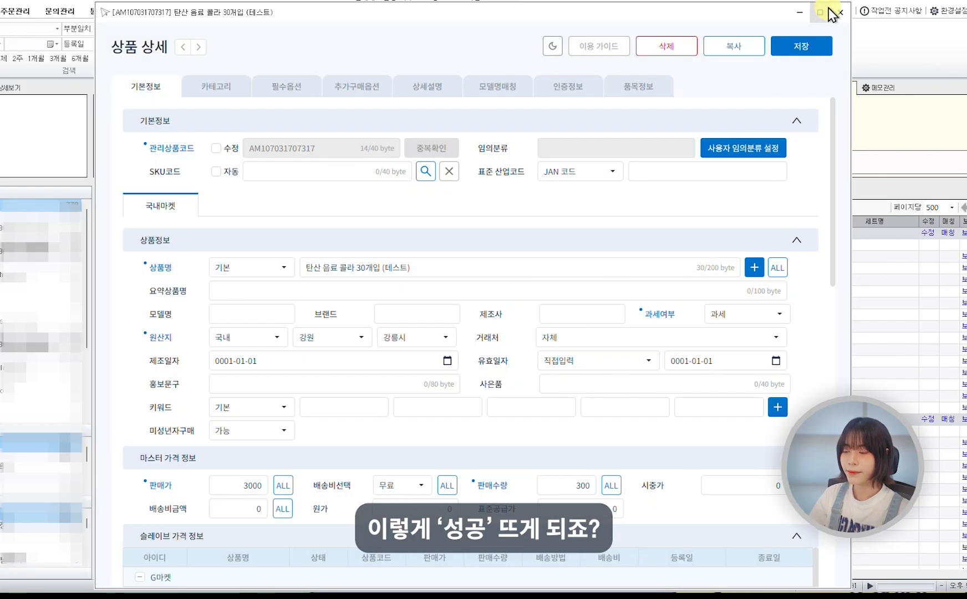
{"action": "left_click", "coordinate": [840, 12]}
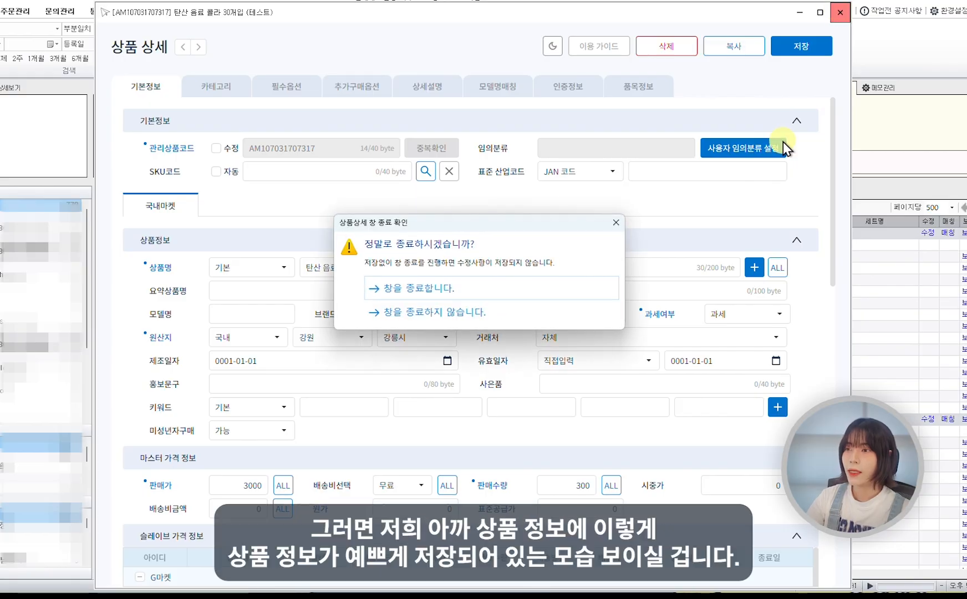
{"action": "left_click", "coordinate": [390, 290]}
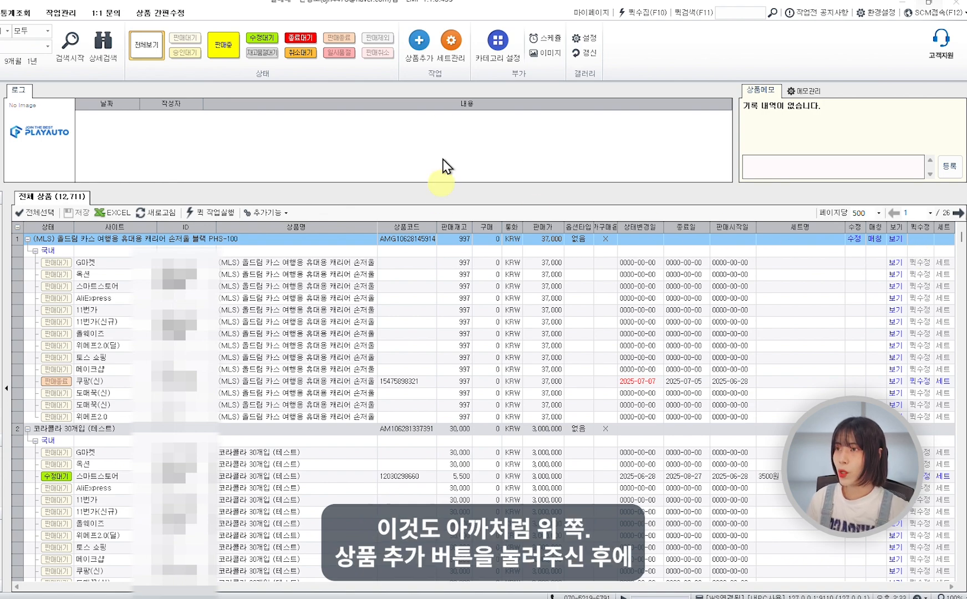
Start adding products by shopping mall import (쇼핑몰 상품가져오기) with the 스마트스토어 account as the source
{"action": "left_click", "coordinate": [421, 60]}
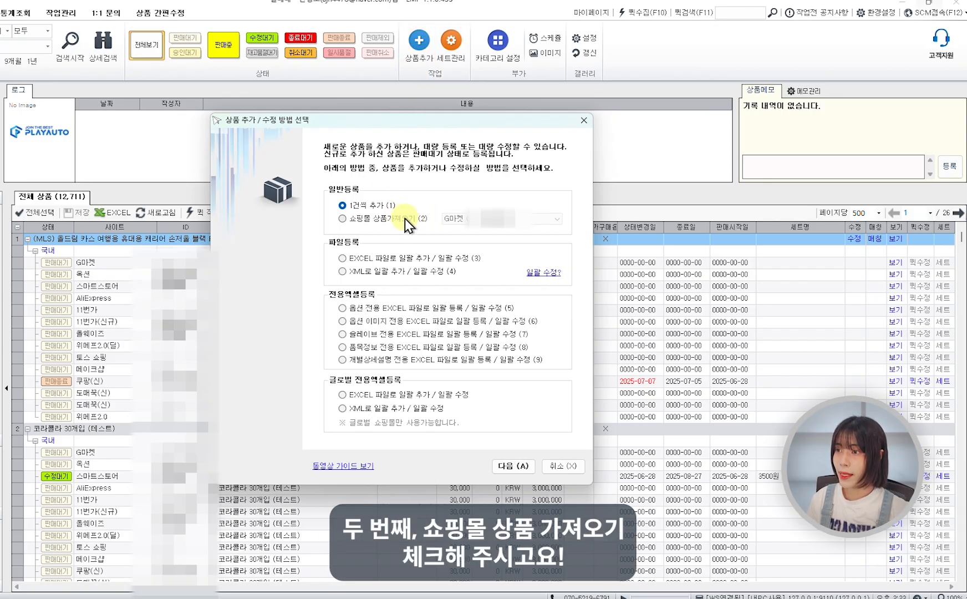
{"action": "left_click", "coordinate": [404, 218]}
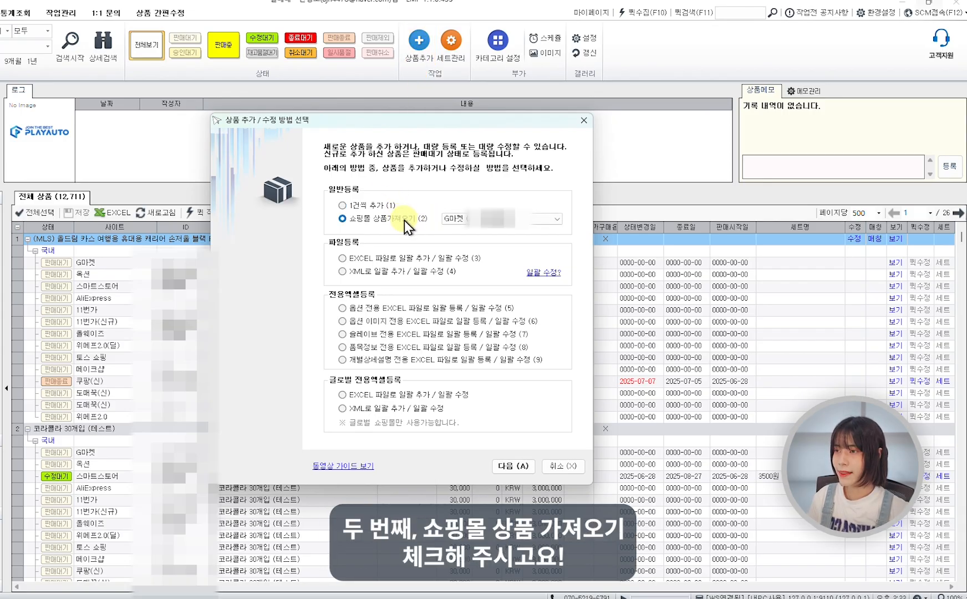
{"action": "left_click", "coordinate": [503, 220]}
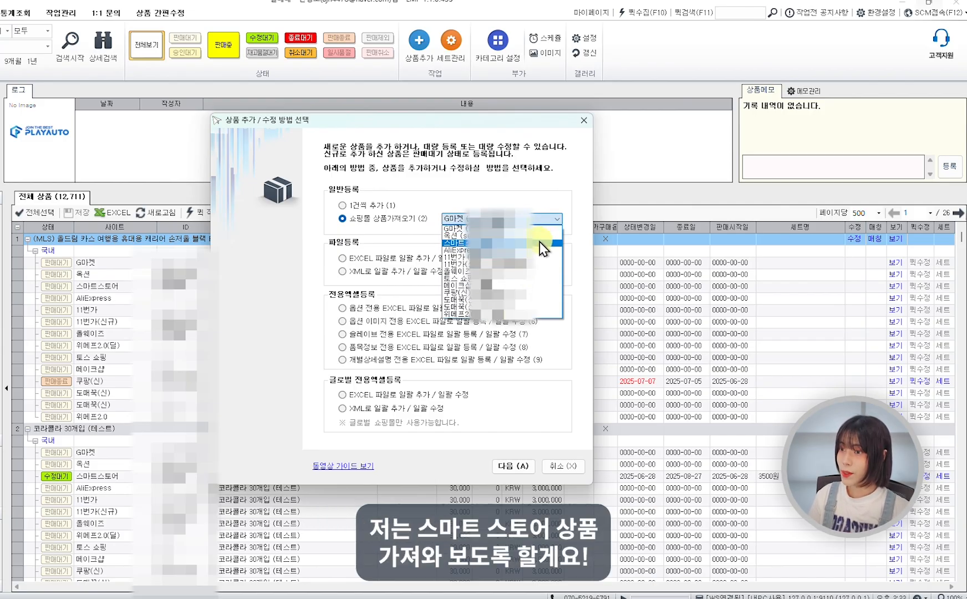
{"action": "left_click", "coordinate": [540, 244]}
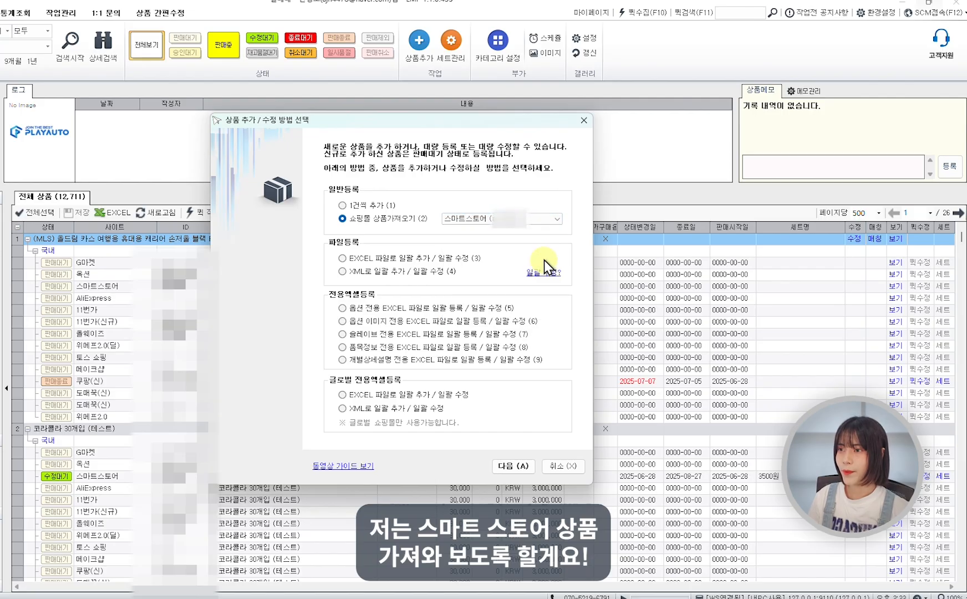
{"action": "left_click", "coordinate": [523, 468]}
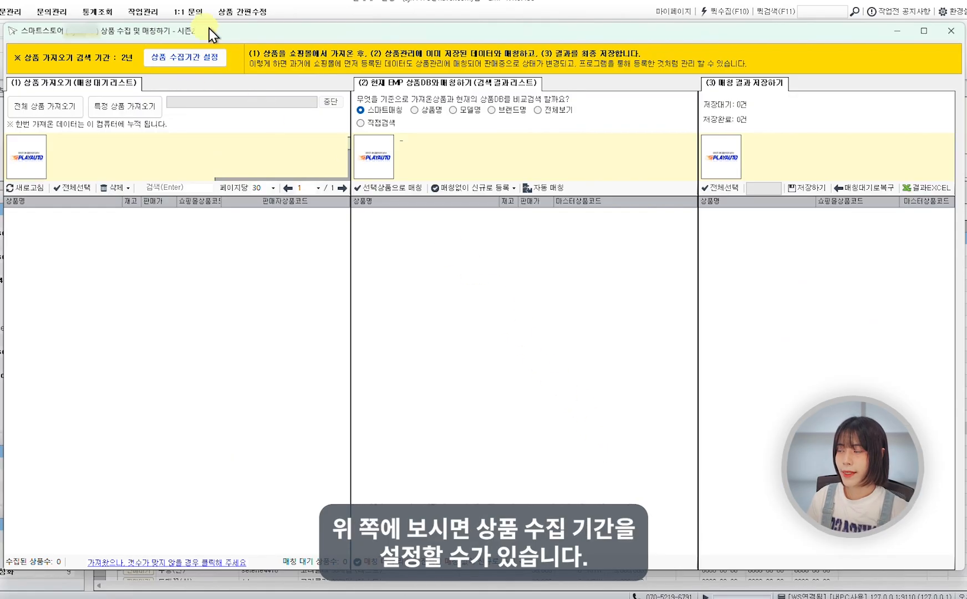
Set the product collection search period to 2년 and import all 스마트스토어 products with 2 simultaneous jobs
{"action": "left_click", "coordinate": [213, 60]}
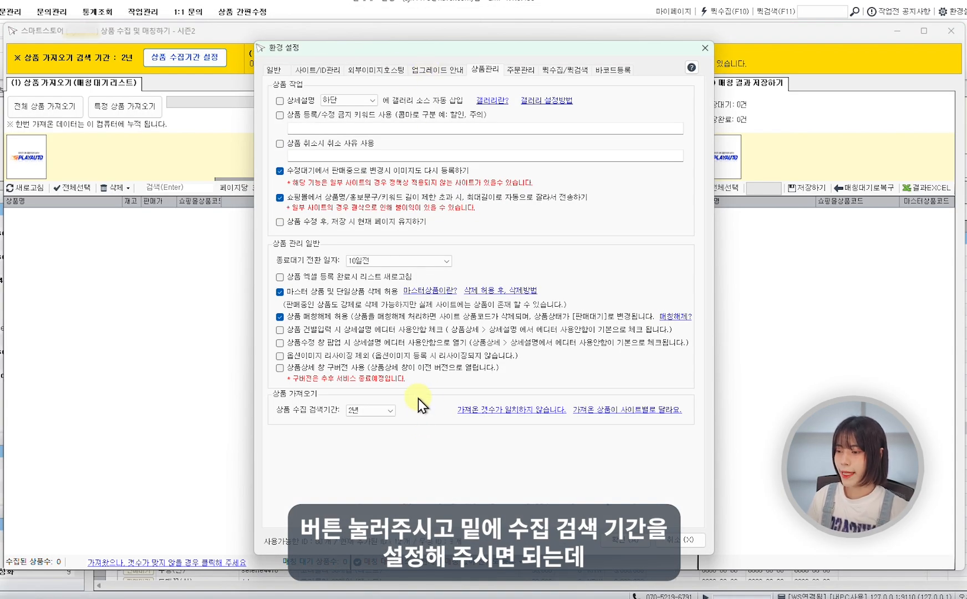
{"action": "left_click", "coordinate": [373, 409]}
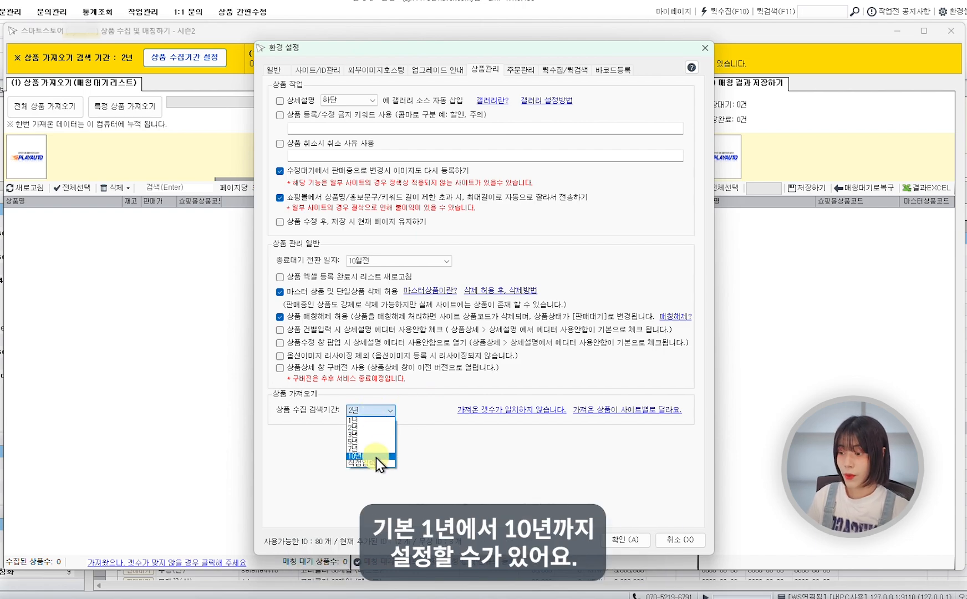
{"action": "left_click", "coordinate": [381, 428]}
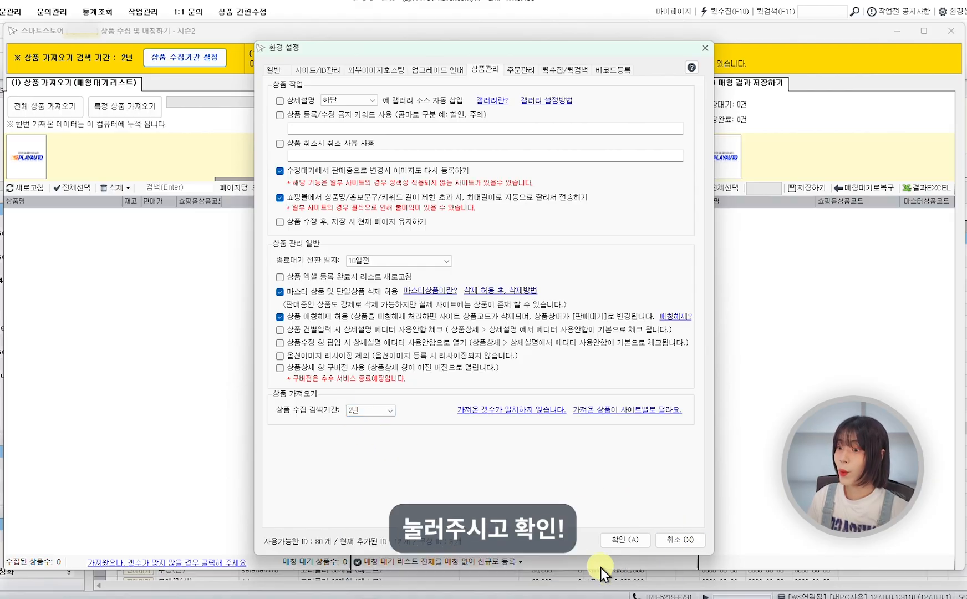
{"action": "left_click", "coordinate": [628, 535]}
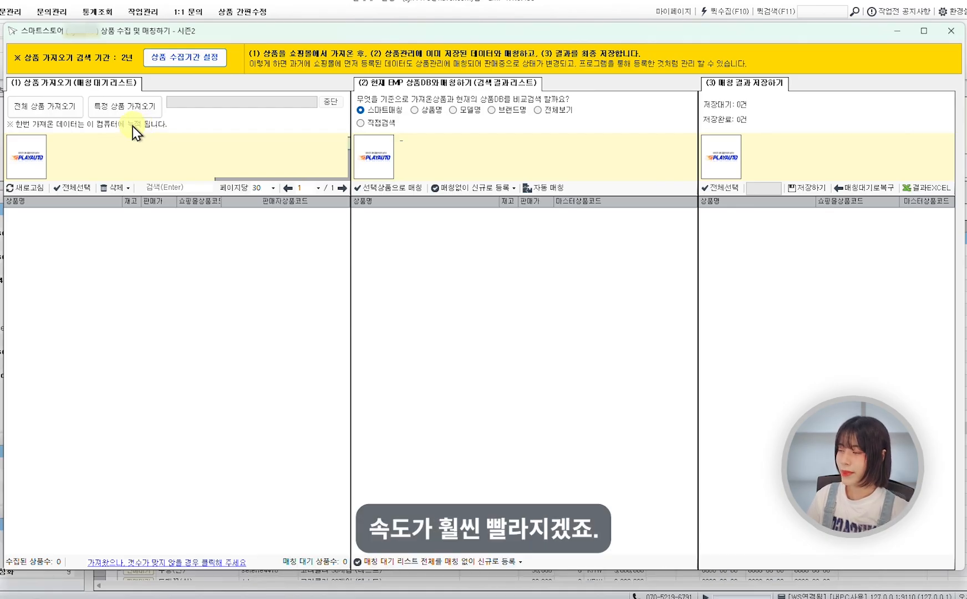
{"action": "left_click", "coordinate": [69, 105]}
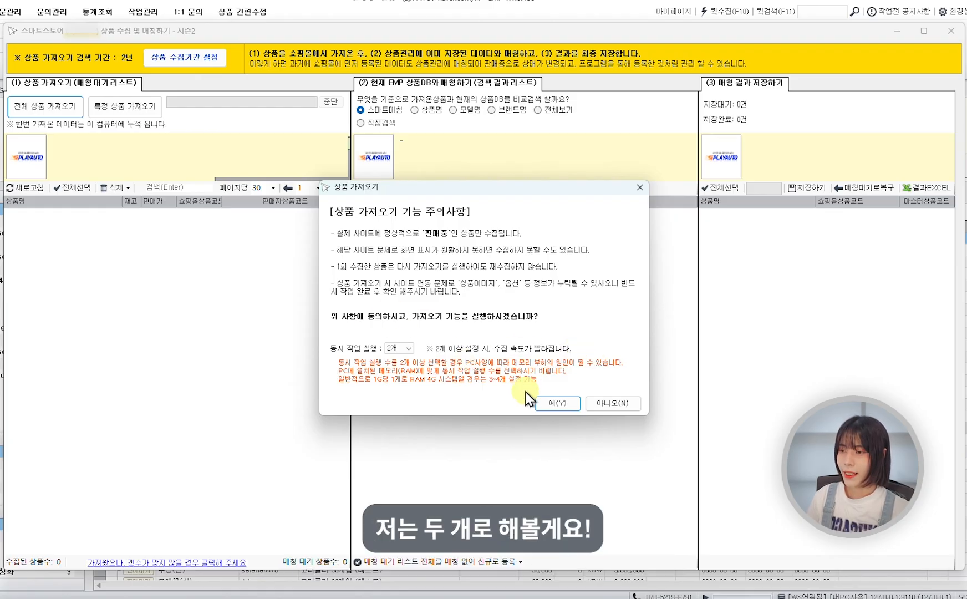
{"action": "left_click", "coordinate": [554, 404]}
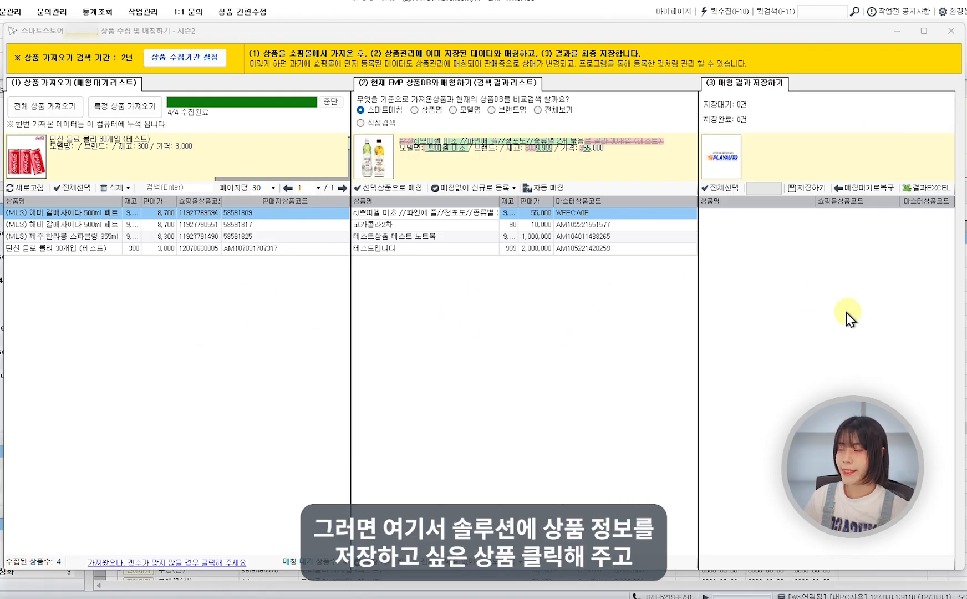
Queue the collected 탄산 음료 콜라 30개입 (테스트) as a new, unmatched registration with an automatic master code, and return it to the matching waiting list
{"action": "left_click", "coordinate": [111, 250]}
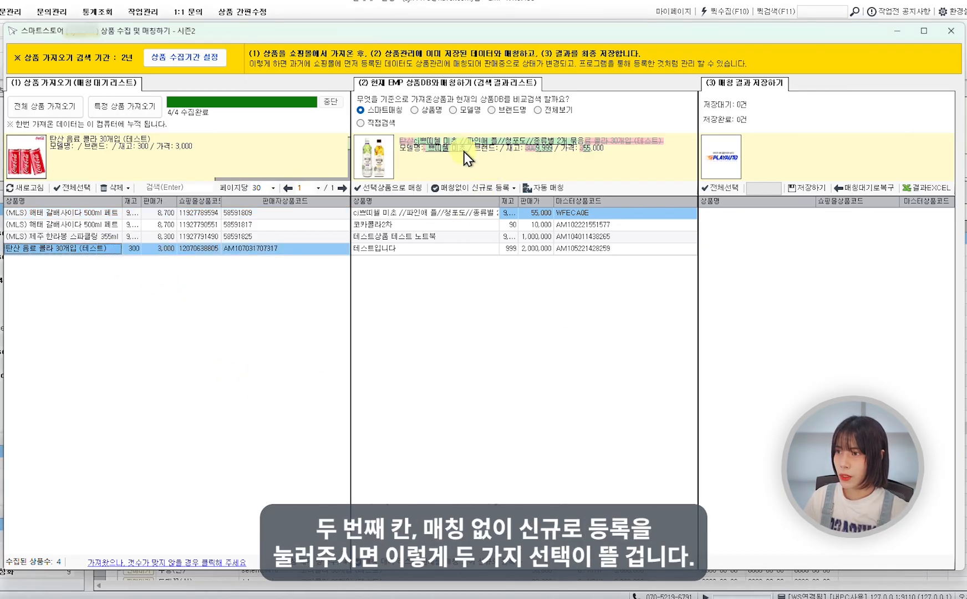
{"action": "left_click", "coordinate": [500, 190]}
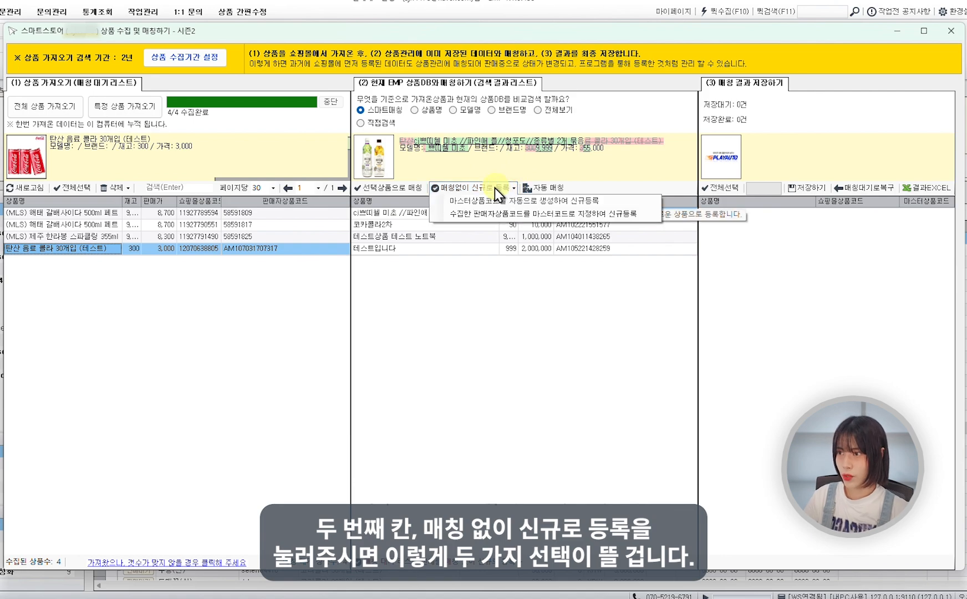
{"action": "left_click", "coordinate": [515, 187]}
{"action": "left_click", "coordinate": [486, 187]}
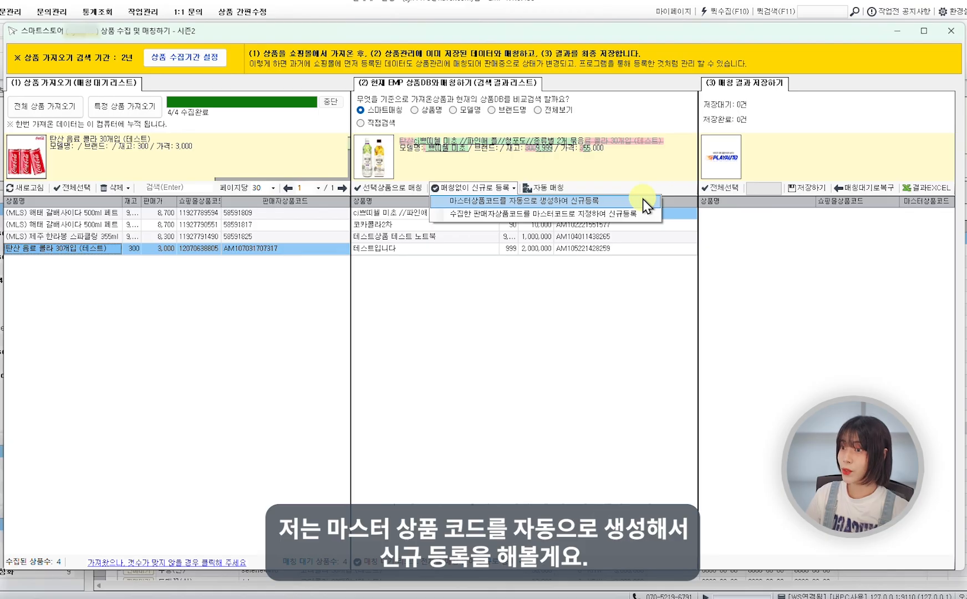
{"action": "left_click", "coordinate": [643, 200]}
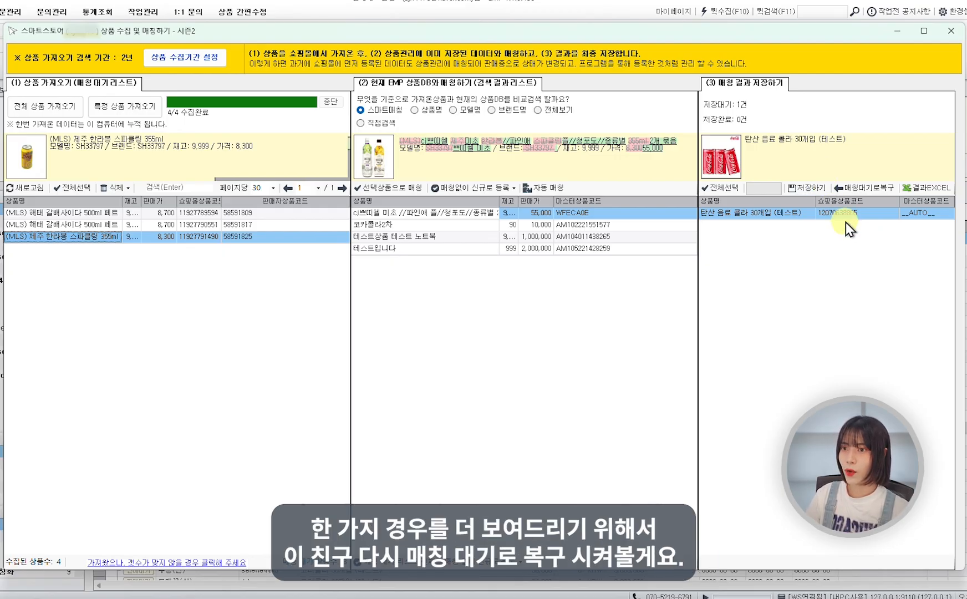
{"action": "left_click", "coordinate": [879, 193]}
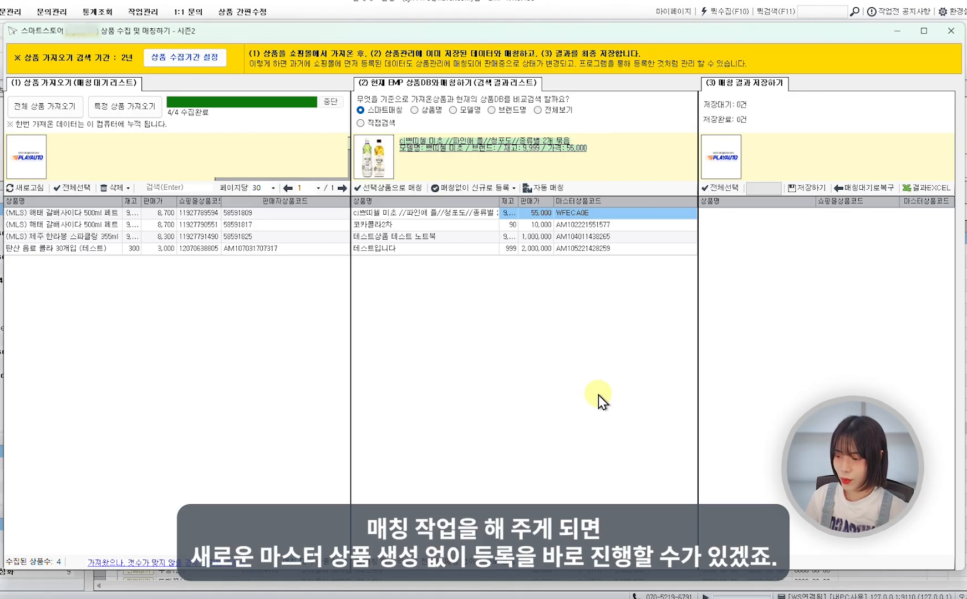
Find master product candidates for the collected 탄산 음료 콜라 30개입 (테스트) with a direct search (직접검색) for 테스트
{"action": "left_click", "coordinate": [101, 250]}
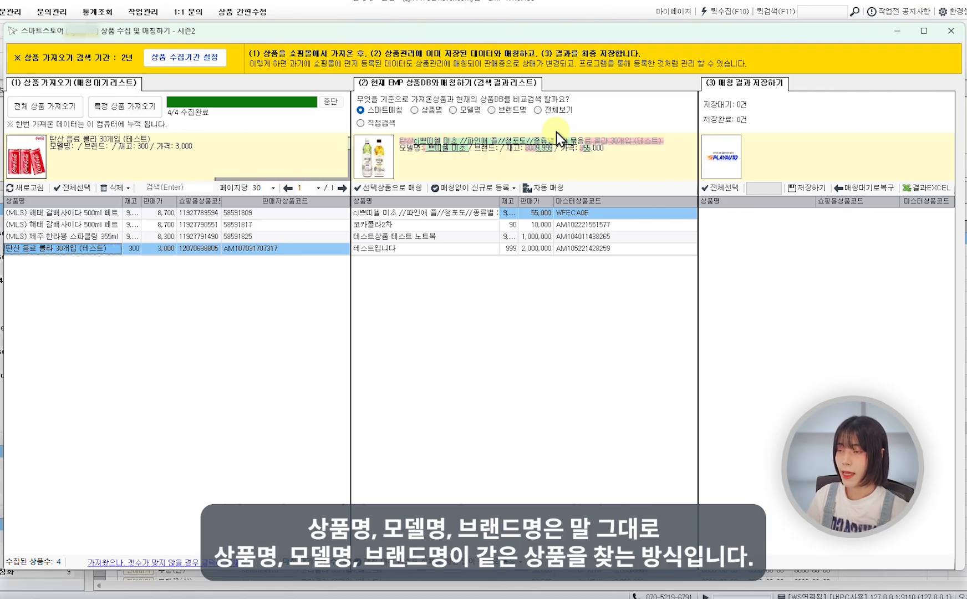
{"action": "left_click", "coordinate": [387, 124]}
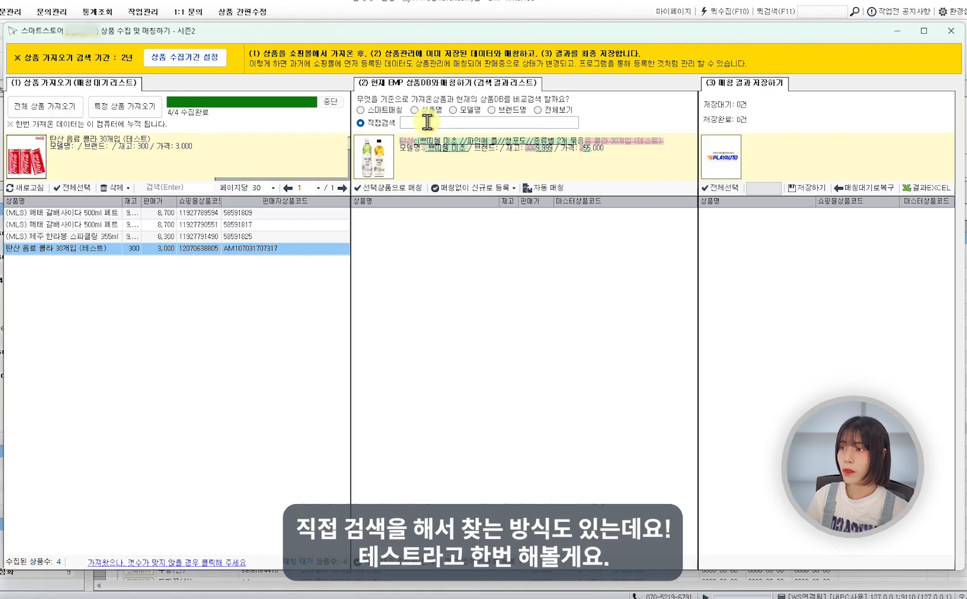
{"action": "left_click", "coordinate": [427, 122]}
{"action": "type", "text": "xptmx"}
{"action": "key", "text": "BackSpace"}
{"action": "key", "text": "BackSpace"}
{"action": "key", "text": "BackSpace"}
{"action": "key", "text": "BackSpace"}
{"action": "key", "text": "BackSpace"}
{"action": "type", "text": "테스트"}
{"action": "key", "text": "Return"}
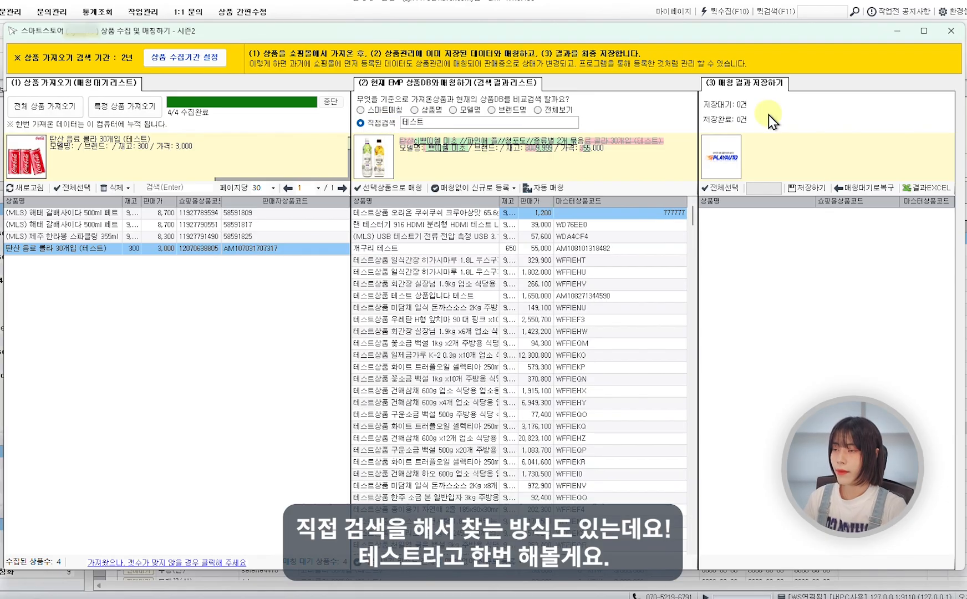
Match the collected cola product to the existing master product (테스트 상품) 코카콜라 190ml x 30개
{"action": "left_click_drag", "start_coordinate": [694, 221], "coordinate": [683, 544]}
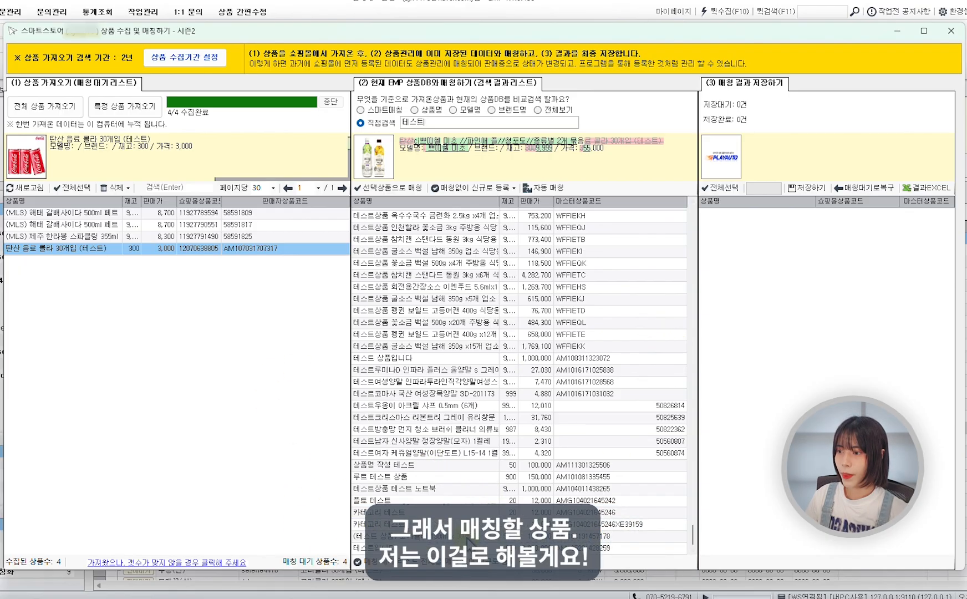
{"action": "left_click", "coordinate": [601, 536]}
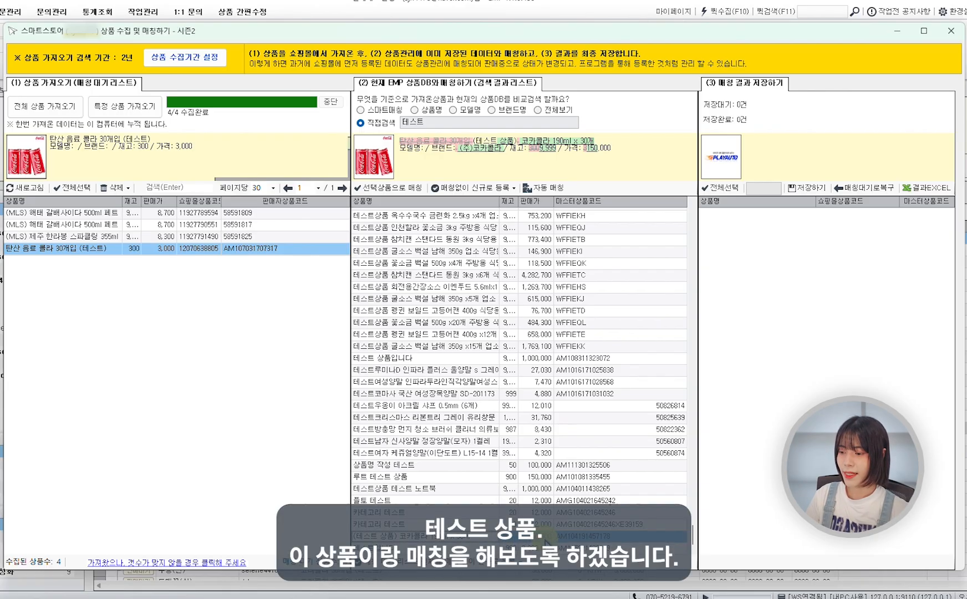
{"action": "left_click", "coordinate": [402, 189]}
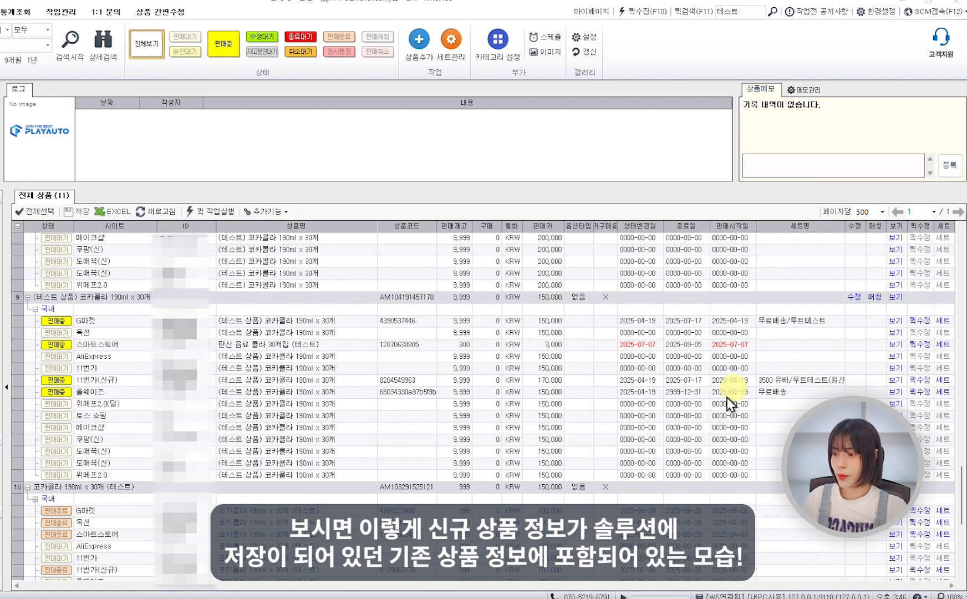
Open the matched 스마트스토어 cola listing for editing and review its basic information, from prices and images to size information
{"action": "right_click", "coordinate": [304, 345]}
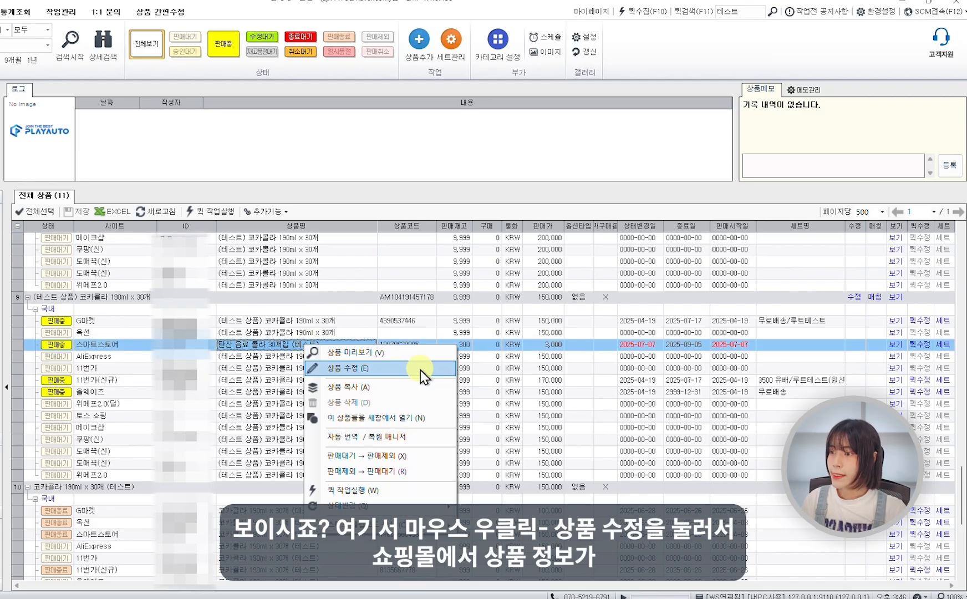
{"action": "left_click", "coordinate": [420, 370]}
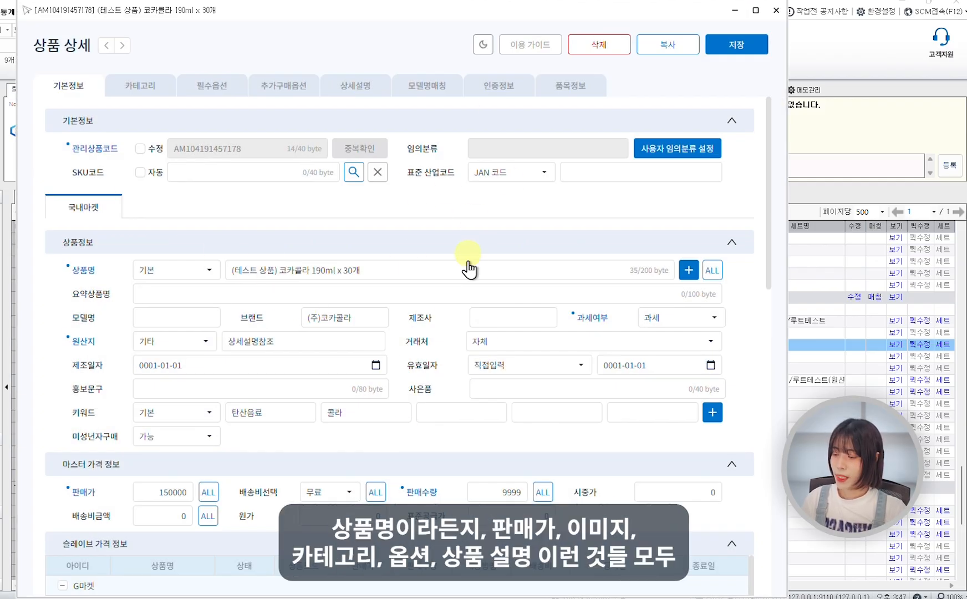
{"action": "scroll", "coordinate": [499, 268], "scroll_direction": "down", "scroll_amount": 2}
{"action": "scroll", "coordinate": [498, 268], "scroll_direction": "down", "scroll_amount": 3}
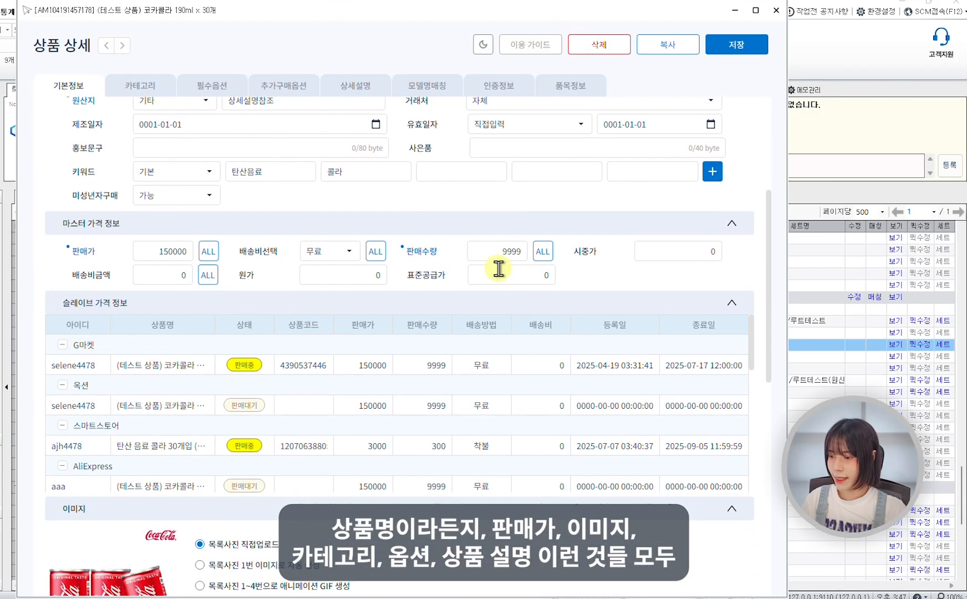
{"action": "scroll", "coordinate": [498, 277], "scroll_direction": "down", "scroll_amount": 3}
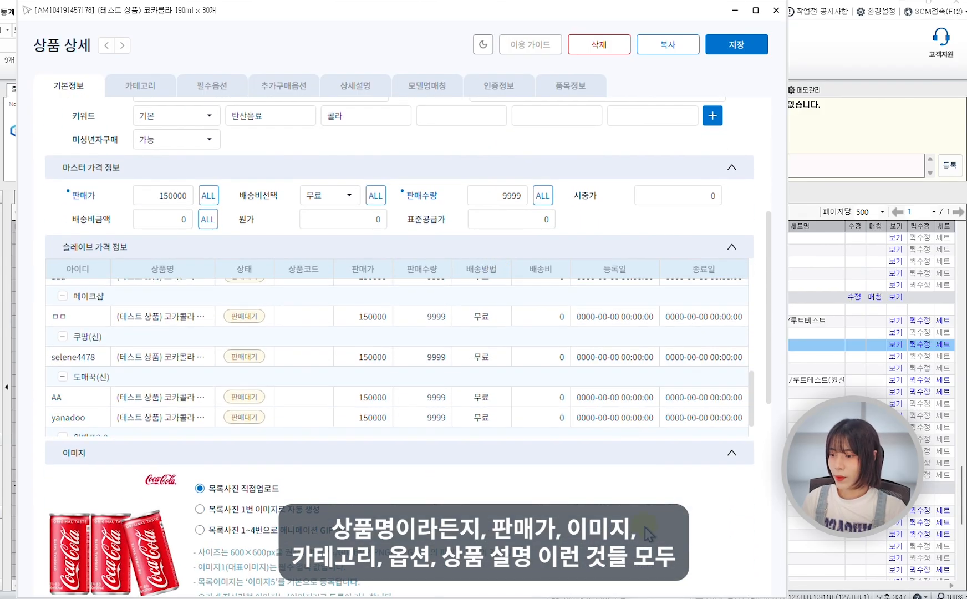
{"action": "scroll", "coordinate": [643, 526], "scroll_direction": "down", "scroll_amount": 5}
{"action": "scroll", "coordinate": [642, 530], "scroll_direction": "down", "scroll_amount": 3}
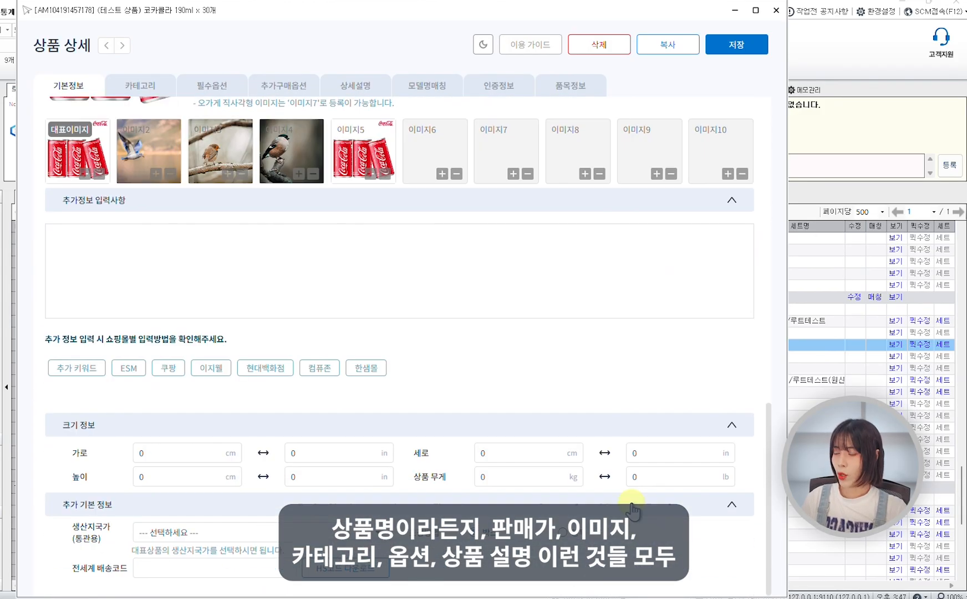
Review the matched cola listing's category, certification and detailed description information
{"action": "scroll", "coordinate": [457, 258], "scroll_direction": "up", "scroll_amount": 10}
{"action": "left_click", "coordinate": [141, 85]}
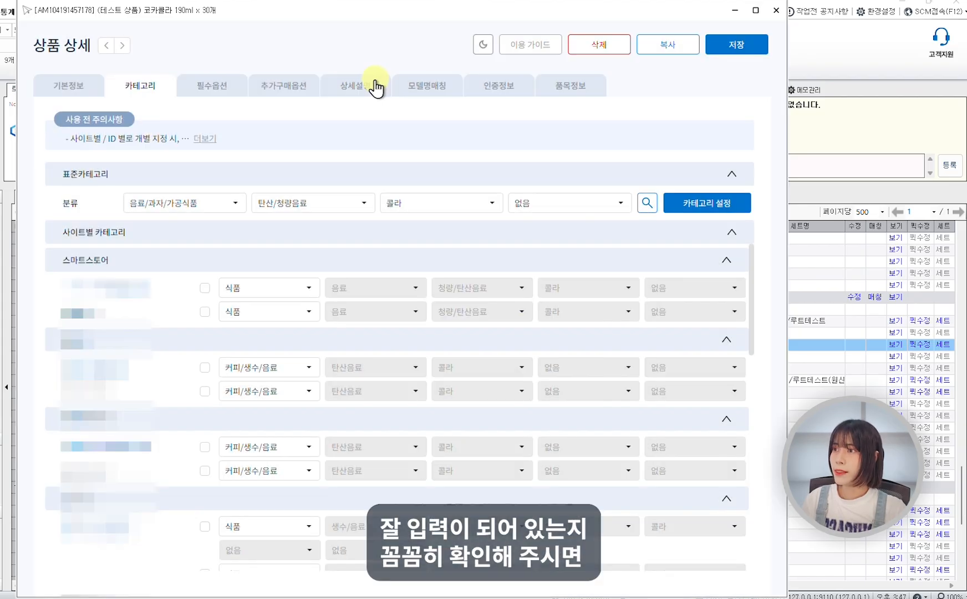
{"action": "left_click", "coordinate": [373, 86]}
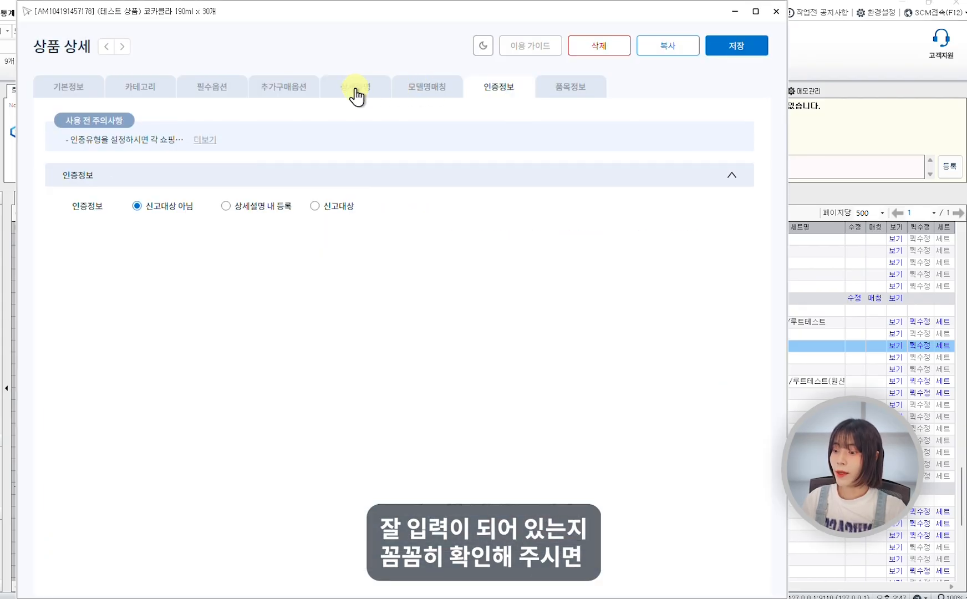
{"action": "left_click", "coordinate": [355, 93]}
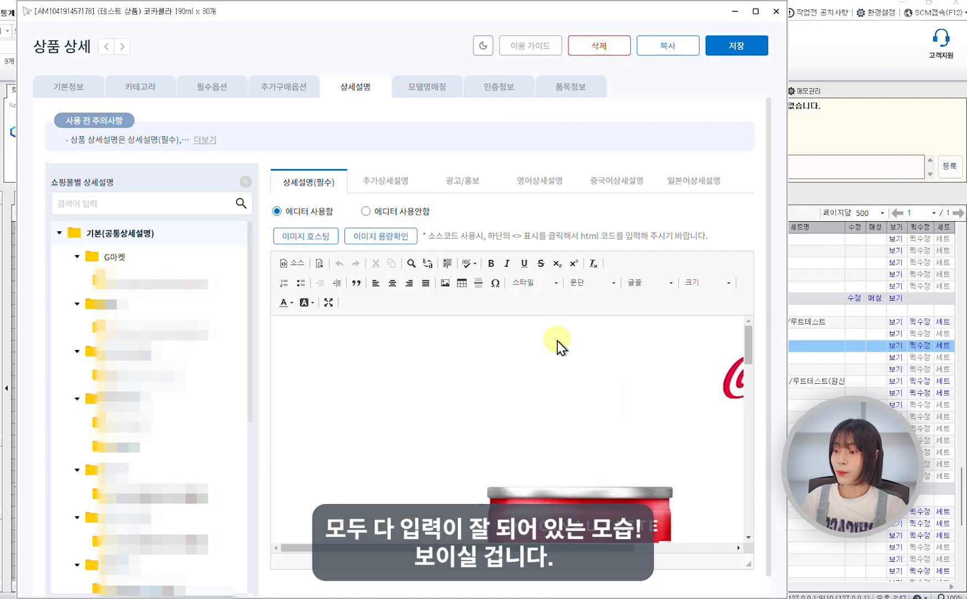
{"action": "left_click", "coordinate": [150, 92]}
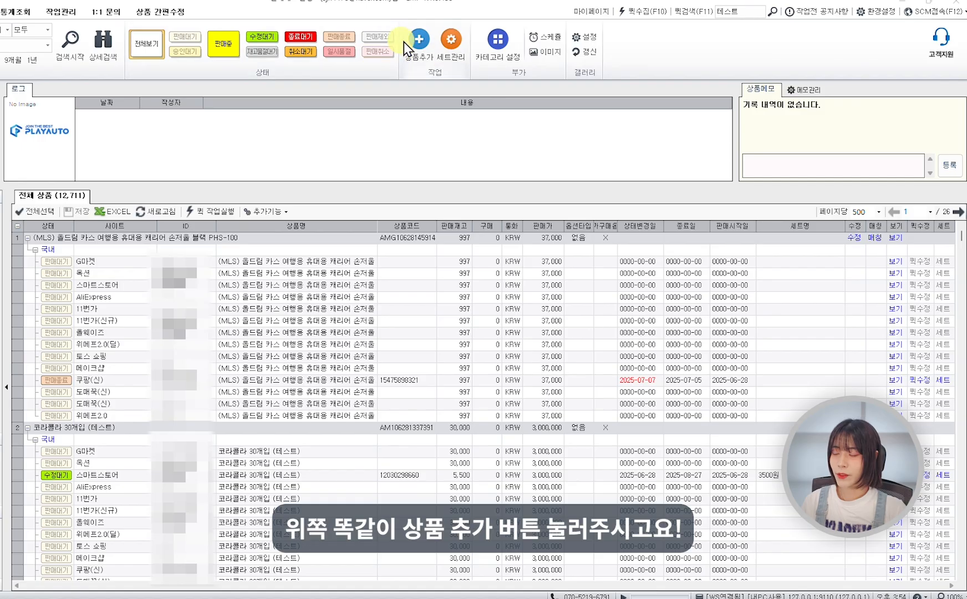
Start adding products in bulk with the EXCEL 파일로 일괄 추가 / 일괄 수정 (3) method
{"action": "left_click", "coordinate": [417, 47]}
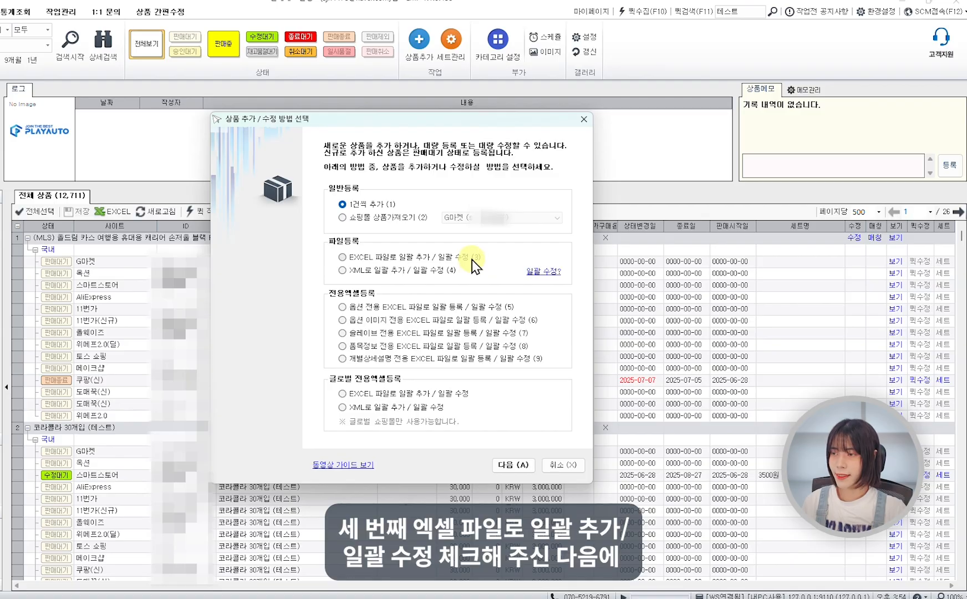
{"action": "left_click", "coordinate": [433, 258]}
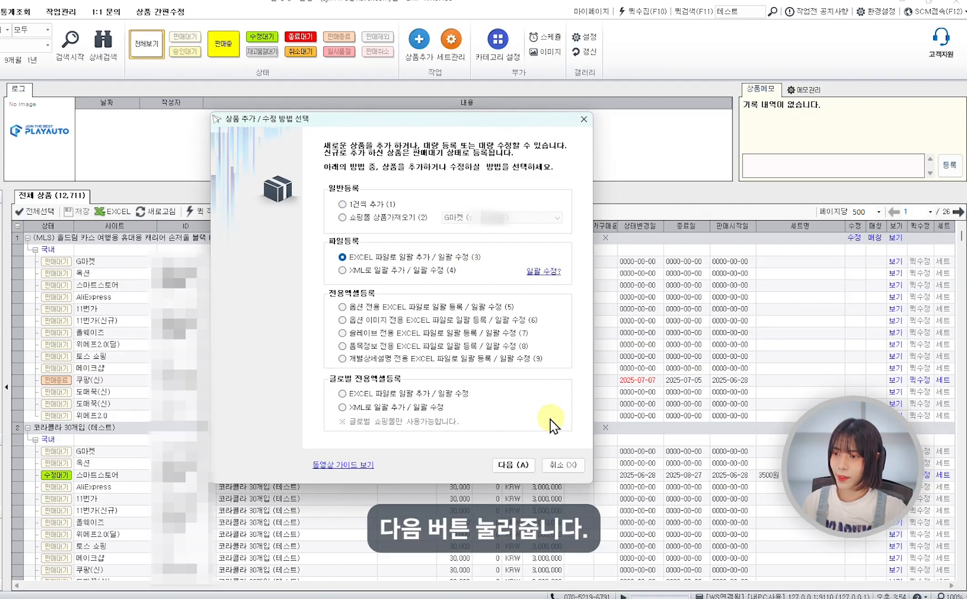
{"action": "left_click", "coordinate": [513, 464]}
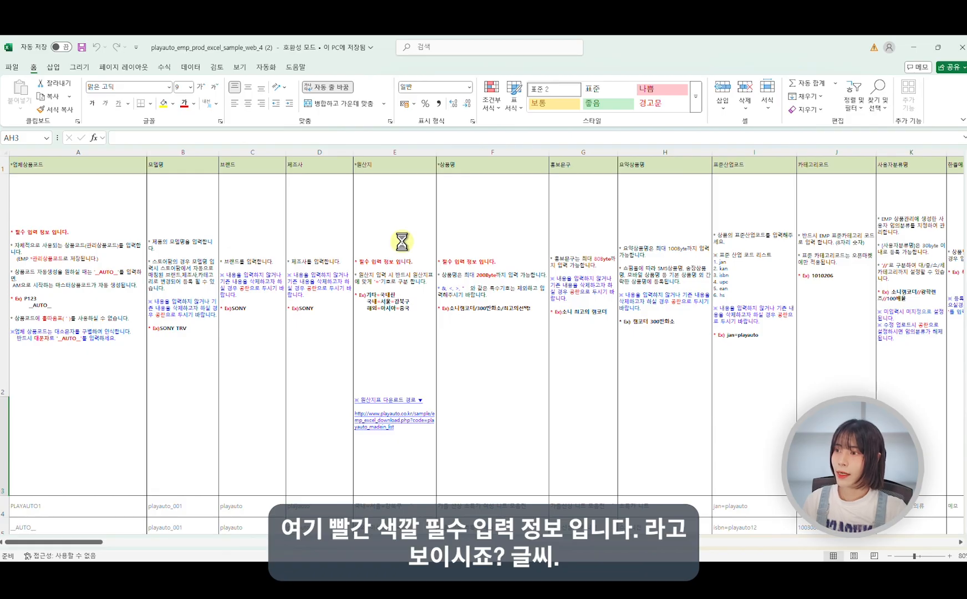
Examine the required fields and entry instructions in the sample product workbook, from 업체상품코드 to 카테고리코드
{"action": "scroll", "coordinate": [399, 238], "scroll_direction": "up", "scroll_amount": 2}
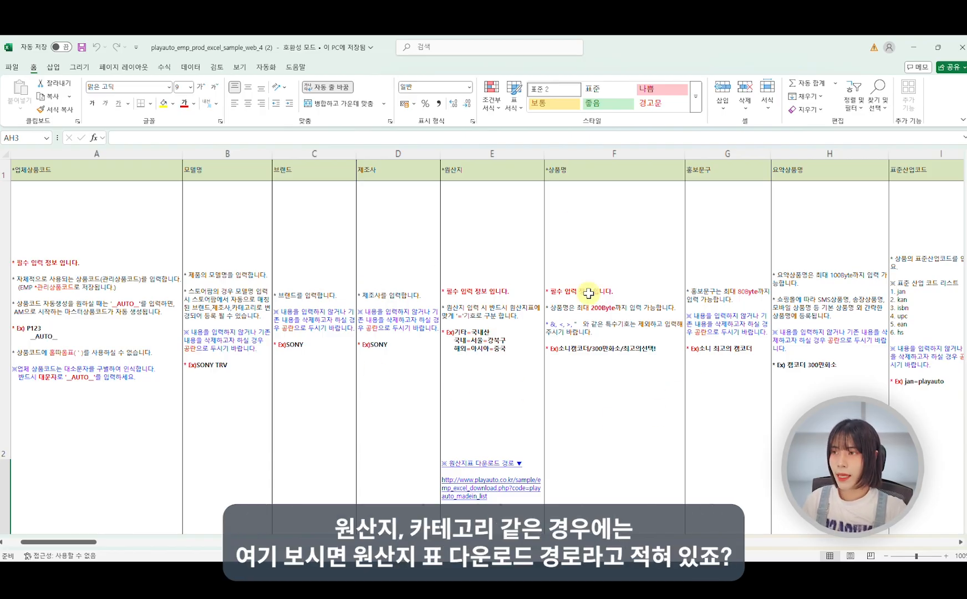
{"action": "scroll", "coordinate": [592, 330], "scroll_direction": "down", "scroll_amount": 1}
{"action": "scroll", "coordinate": [591, 330], "scroll_direction": "right", "scroll_amount": 1}
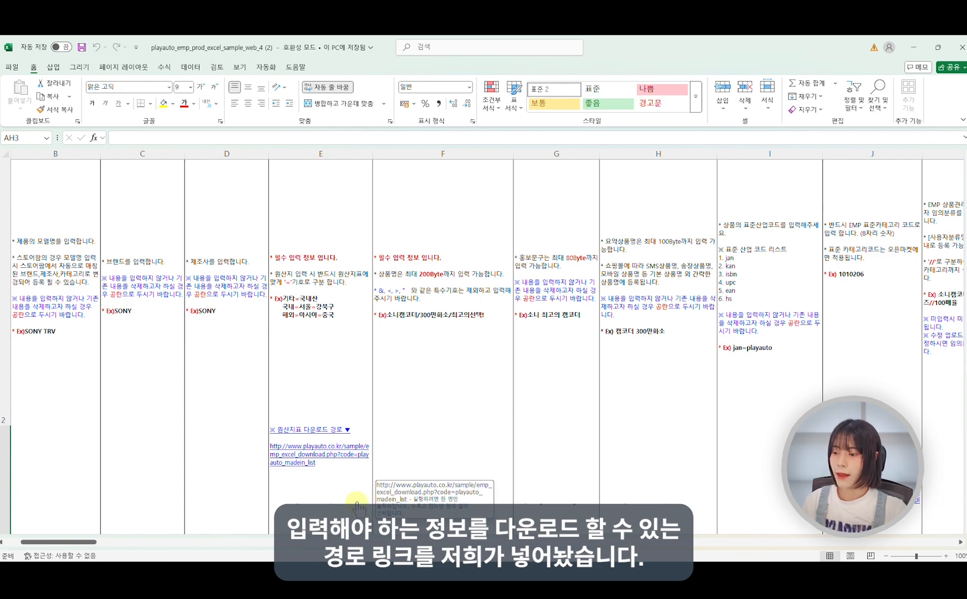
Download the origin table linked in the sample workbook's 원산지 column and review its domestic and overseas entry formats
{"action": "left_click", "coordinate": [338, 453]}
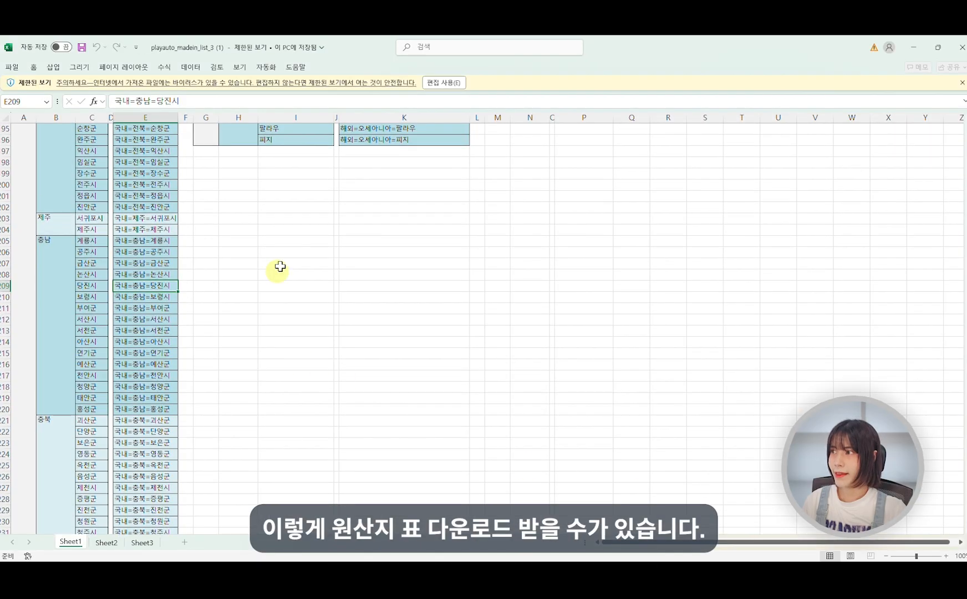
{"action": "scroll", "coordinate": [81, 288], "scroll_direction": "up", "scroll_amount": 20}
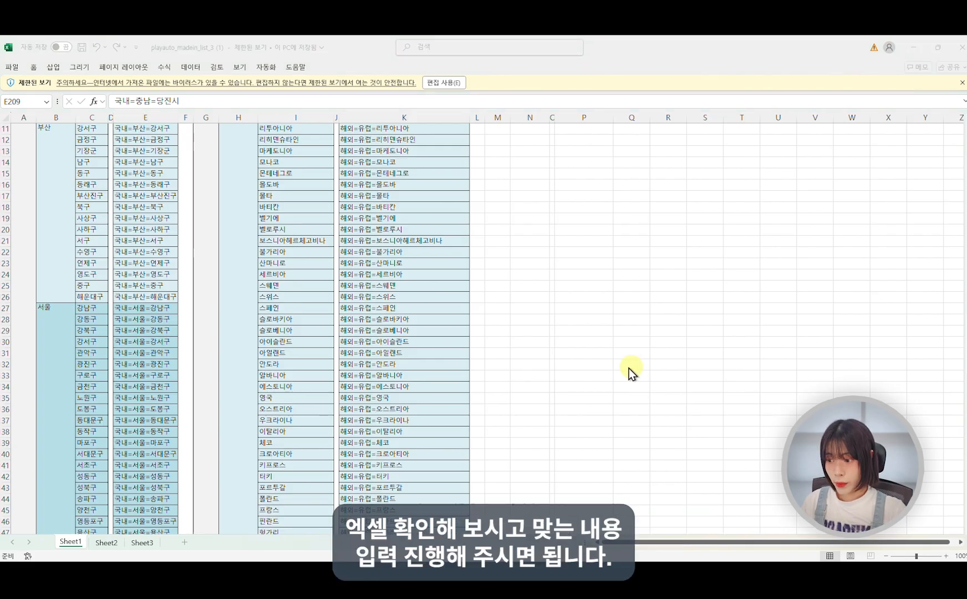
{"action": "scroll", "coordinate": [426, 357], "scroll_direction": "up", "scroll_amount": 20}
{"action": "scroll", "coordinate": [427, 355], "scroll_direction": "up", "scroll_amount": 1}
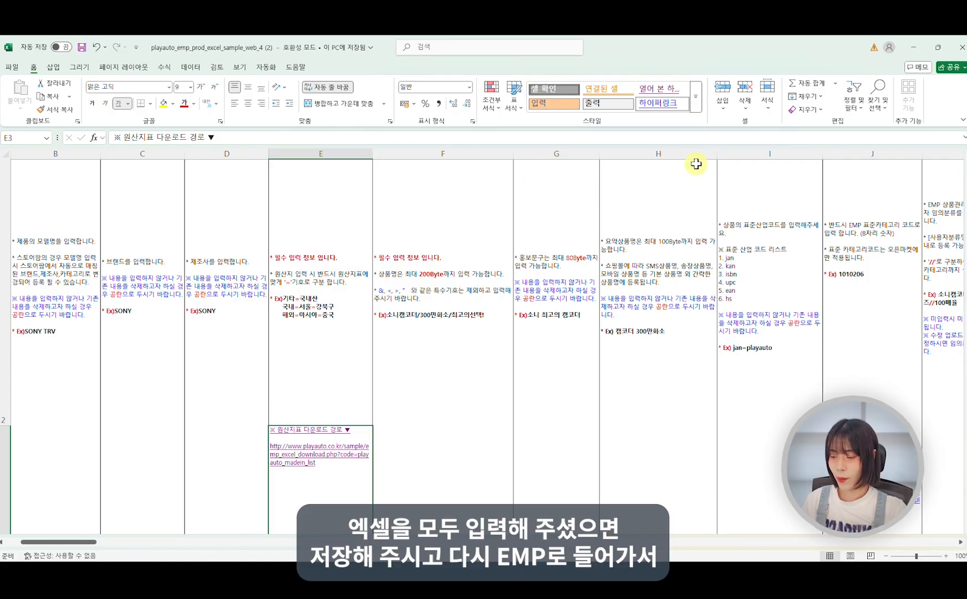
Minimize both Excel workbooks, return to PlayAuto EMP and enable 신규등록 전용 모드 for the bulk Excel upload
{"action": "left_click", "coordinate": [909, 50]}
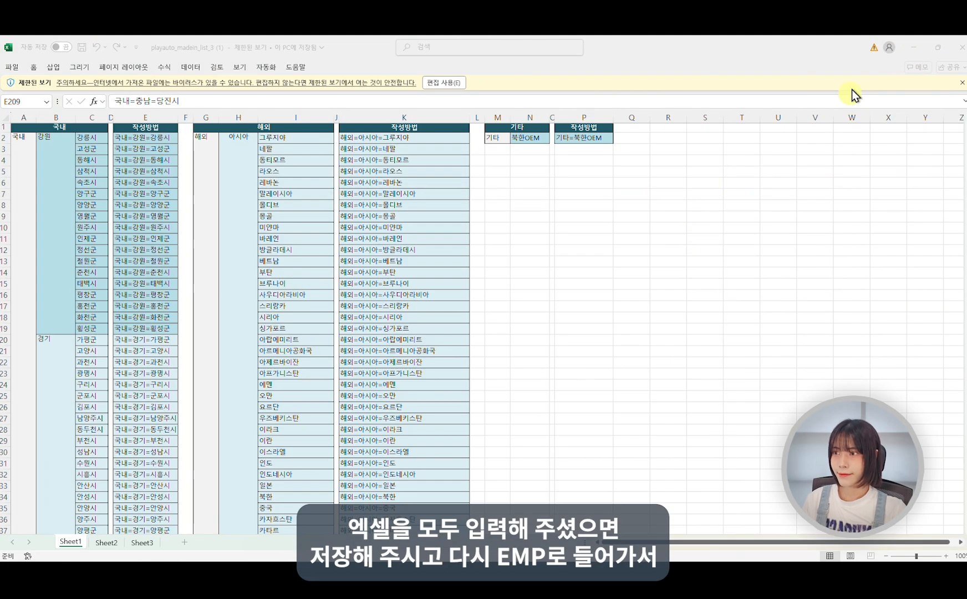
{"action": "left_click", "coordinate": [915, 47]}
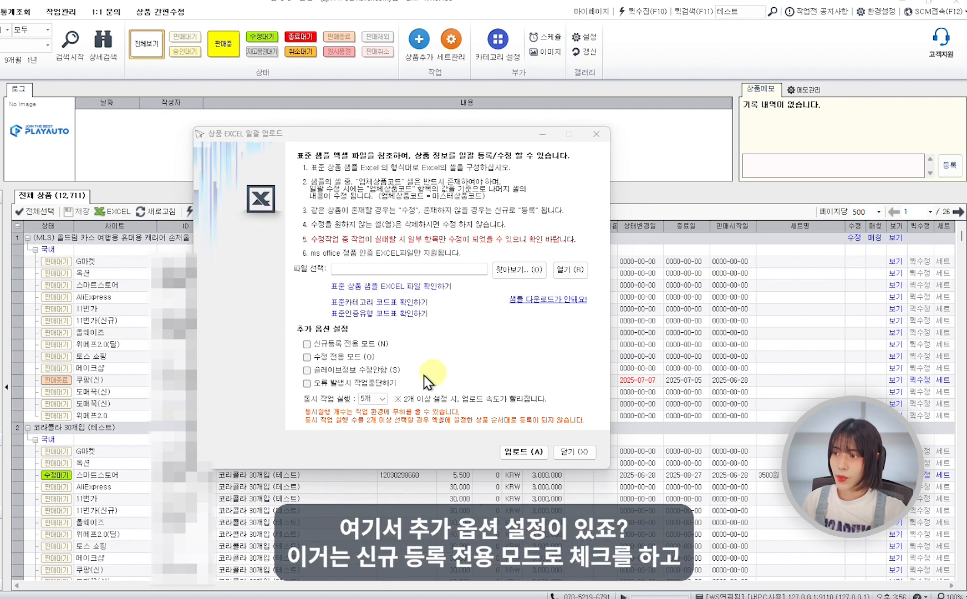
{"action": "left_click", "coordinate": [362, 345]}
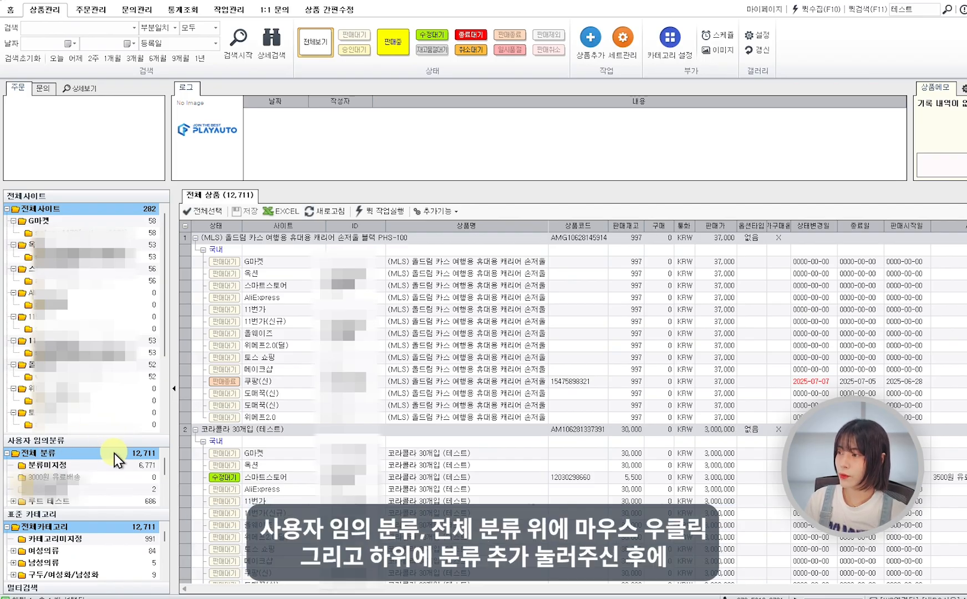
Add a subcategory named 음료수 under 전체 분류 in the user-defined categories
{"action": "right_click", "coordinate": [115, 453]}
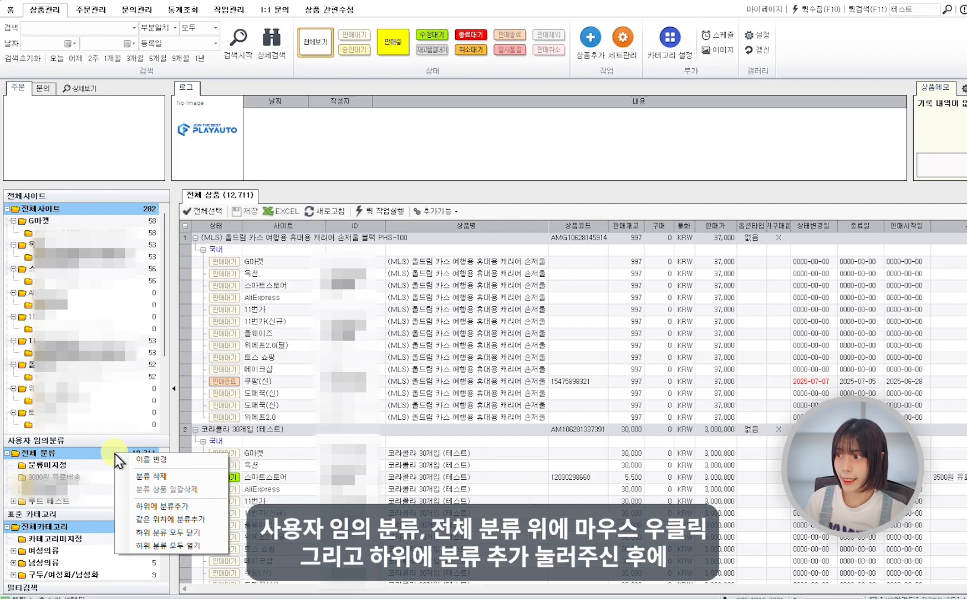
{"action": "left_click", "coordinate": [202, 508]}
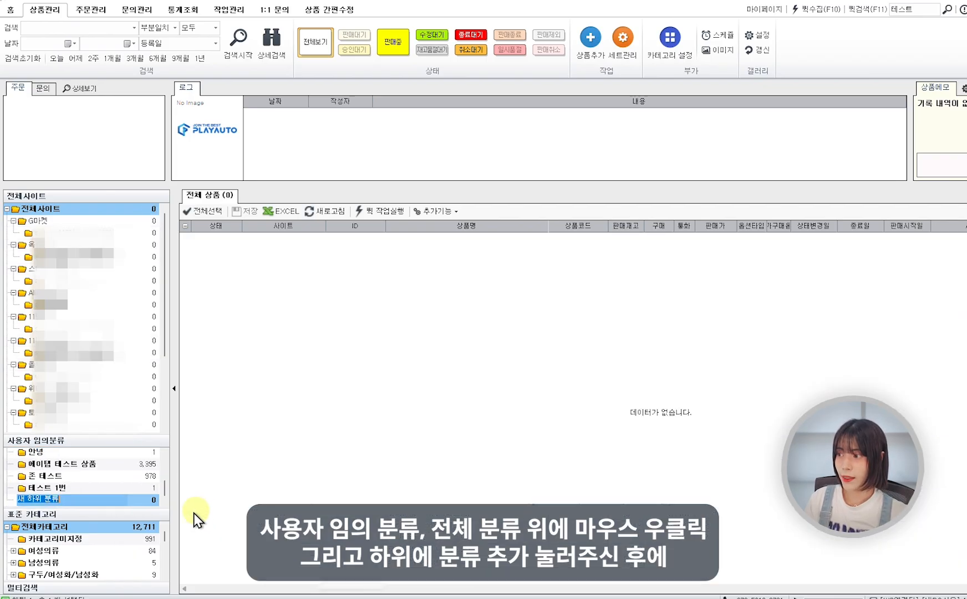
{"action": "type", "text": "음료수"}
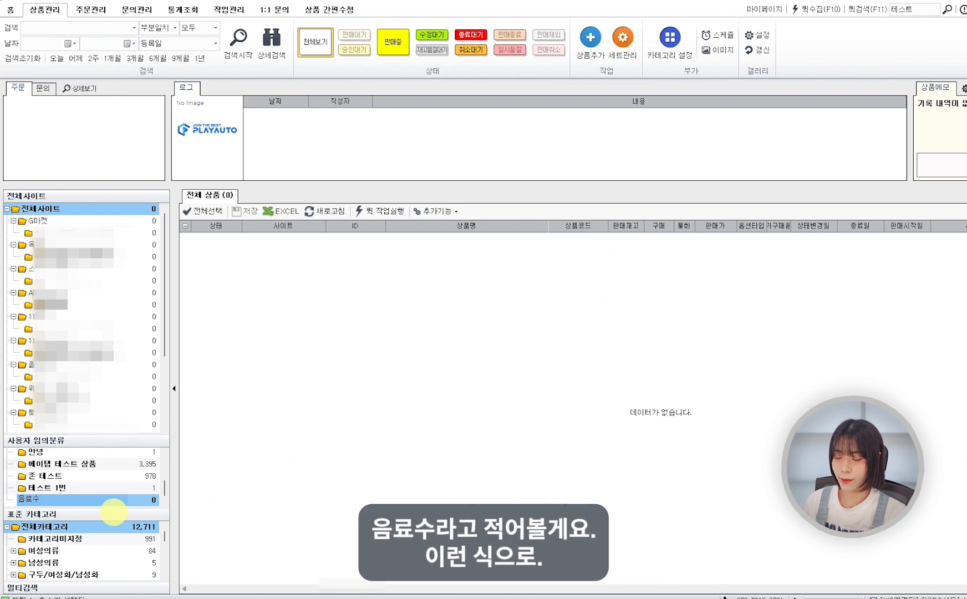
{"action": "key", "text": "Return"}
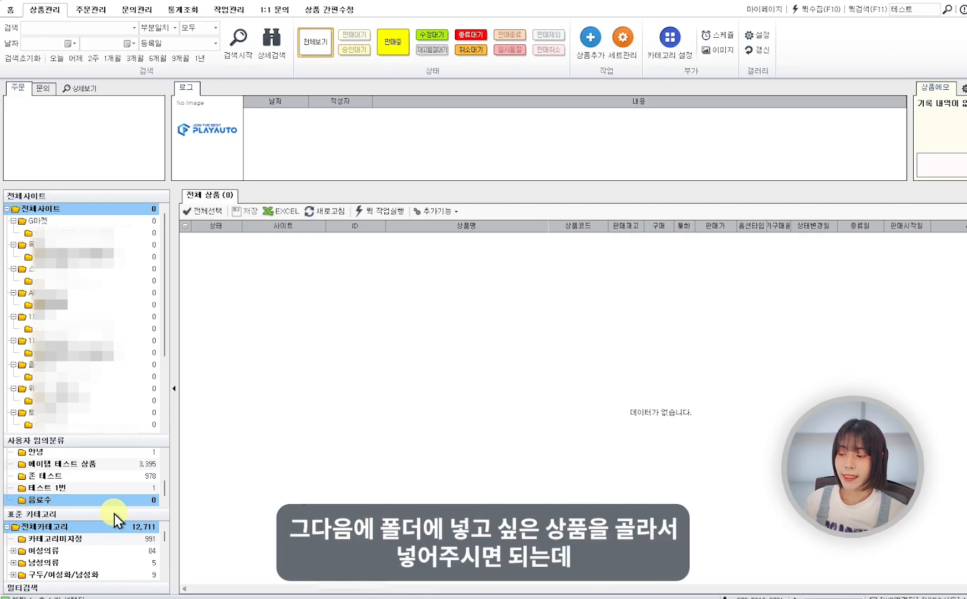
List all products, view the 사용자 임의분류 folder choices in the details of 코라콜라 30개입 (테스트), and close them without saving
{"action": "scroll", "coordinate": [106, 463], "scroll_direction": "up", "scroll_amount": 3}
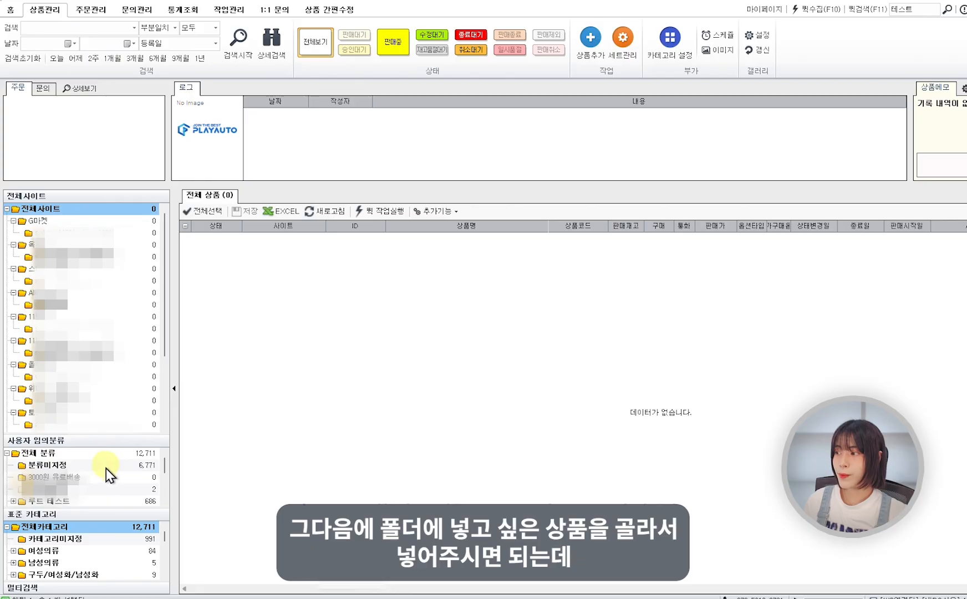
{"action": "left_click", "coordinate": [113, 450]}
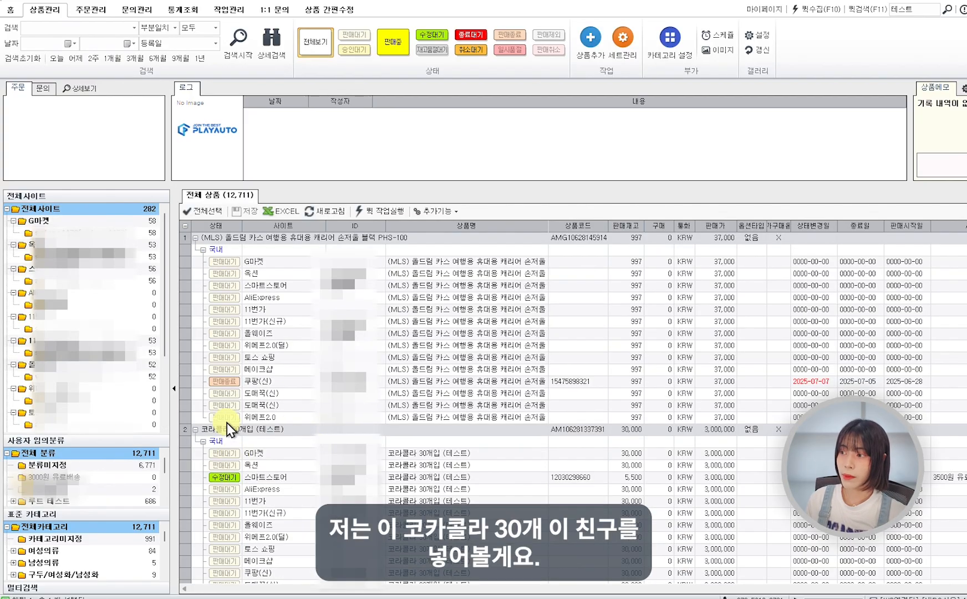
{"action": "right_click", "coordinate": [469, 432]}
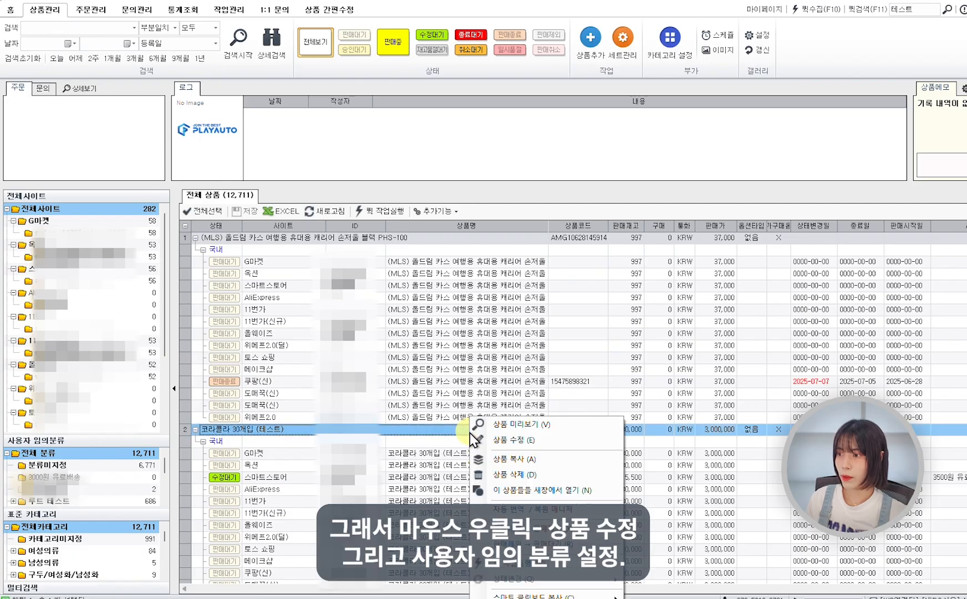
{"action": "left_click", "coordinate": [568, 440]}
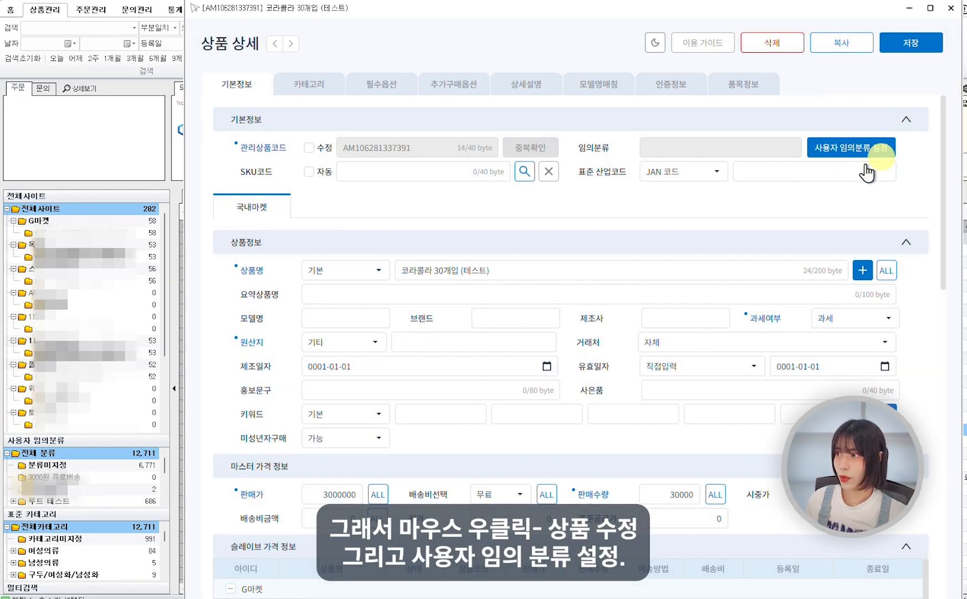
{"action": "left_click", "coordinate": [875, 148]}
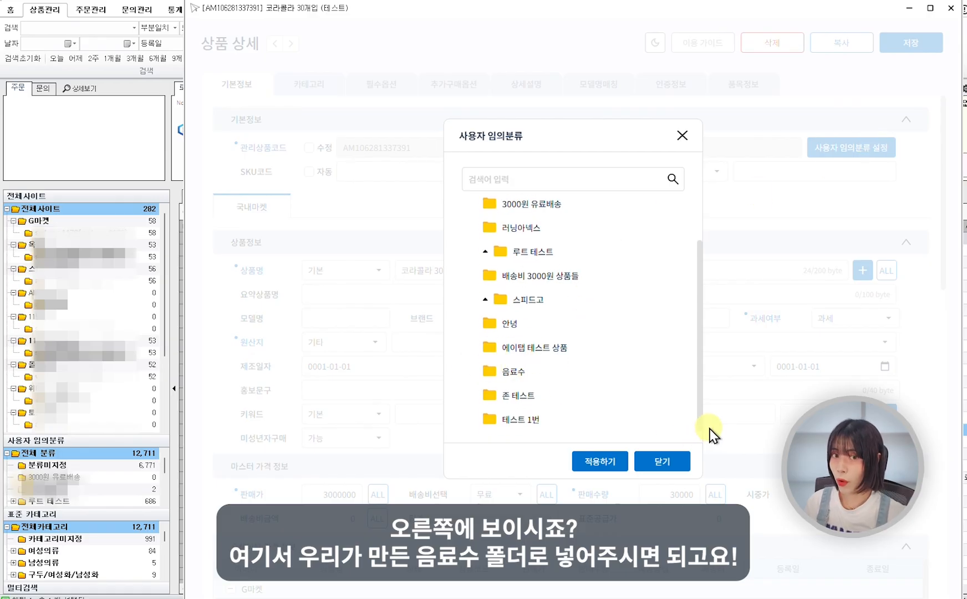
{"action": "left_click", "coordinate": [678, 465]}
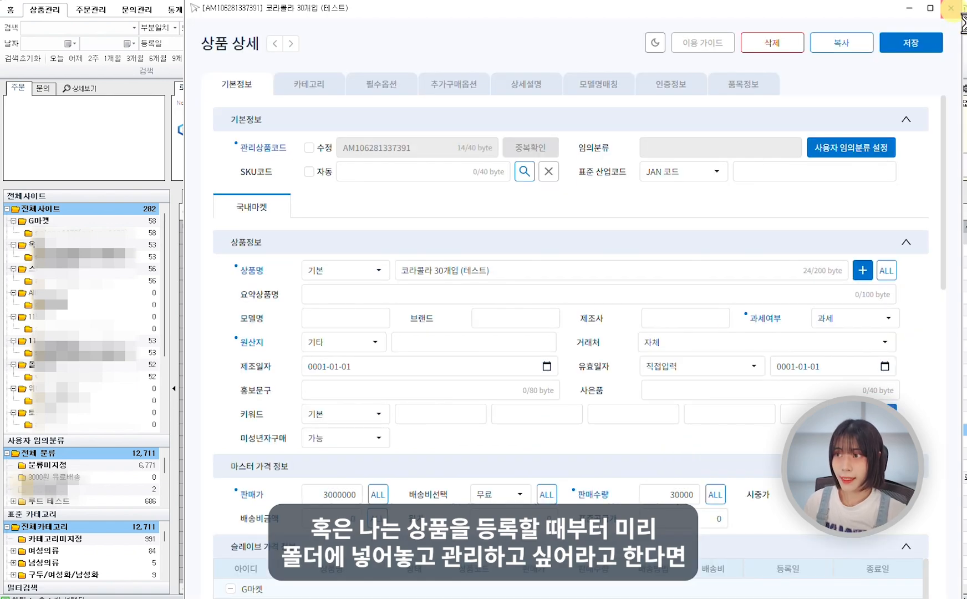
{"action": "left_click", "coordinate": [954, 10]}
{"action": "left_click", "coordinate": [558, 302]}
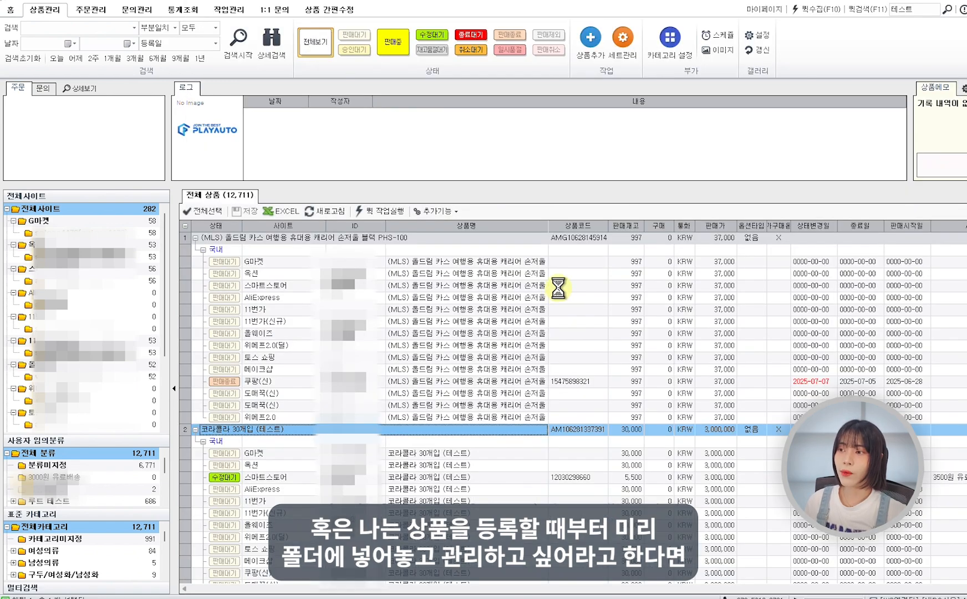
Open a blank single-product registration (1건씩 추가), view its 사용자 임의분류 folder choices, and close it without saving
{"action": "left_click", "coordinate": [582, 47]}
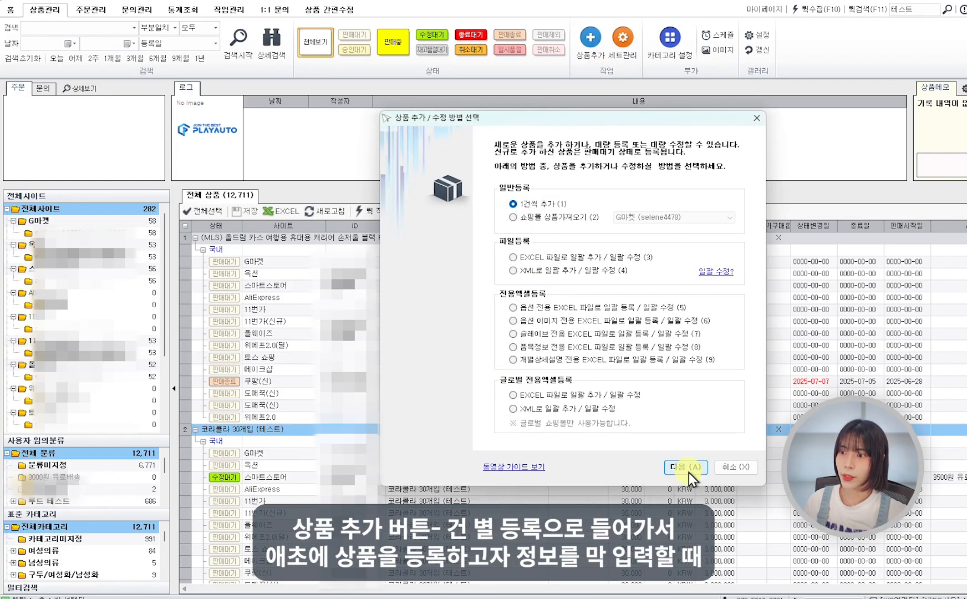
{"action": "left_click", "coordinate": [687, 467]}
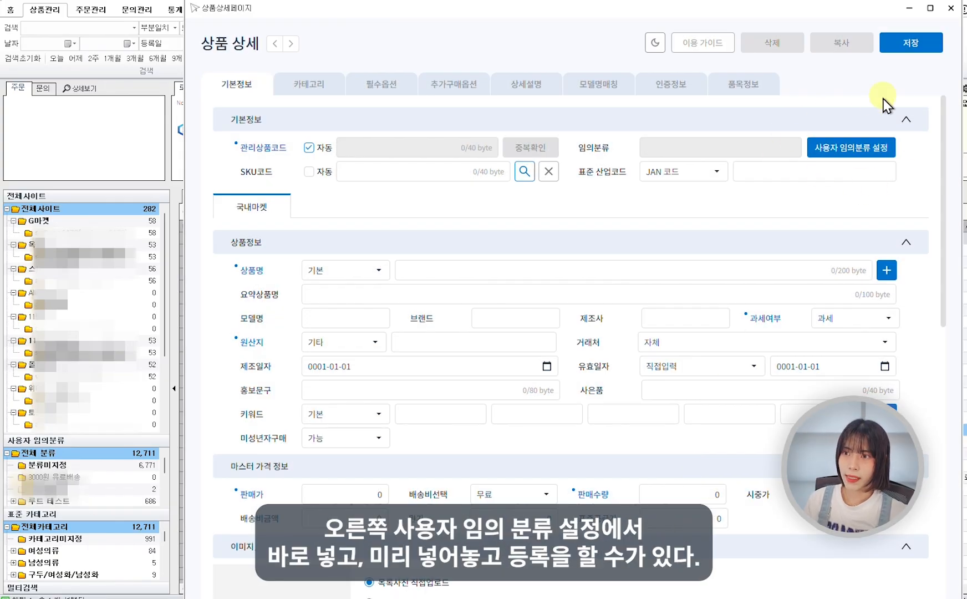
{"action": "left_click", "coordinate": [849, 148]}
{"action": "scroll", "coordinate": [555, 311], "scroll_direction": "down", "scroll_amount": 3}
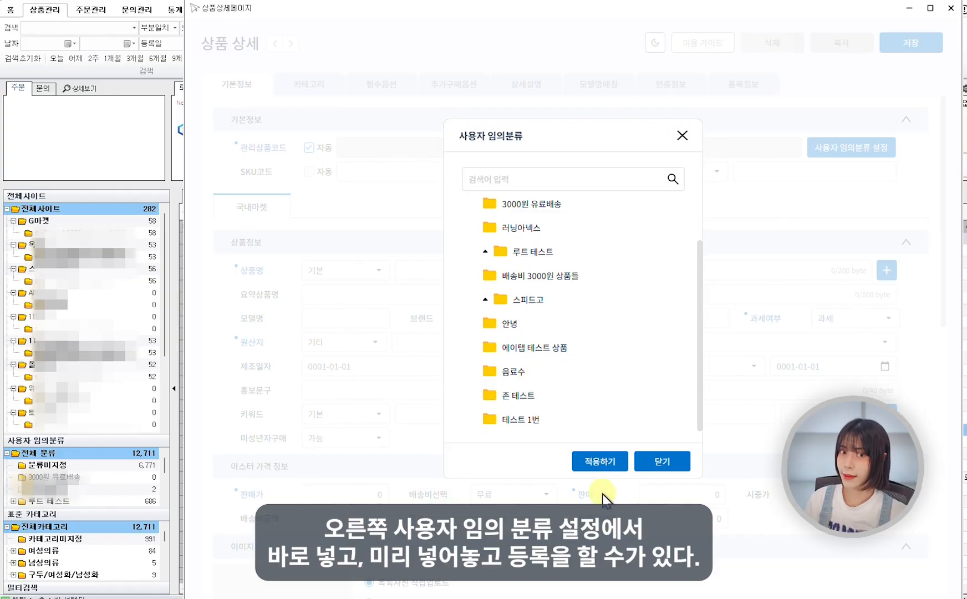
{"action": "left_click", "coordinate": [658, 470]}
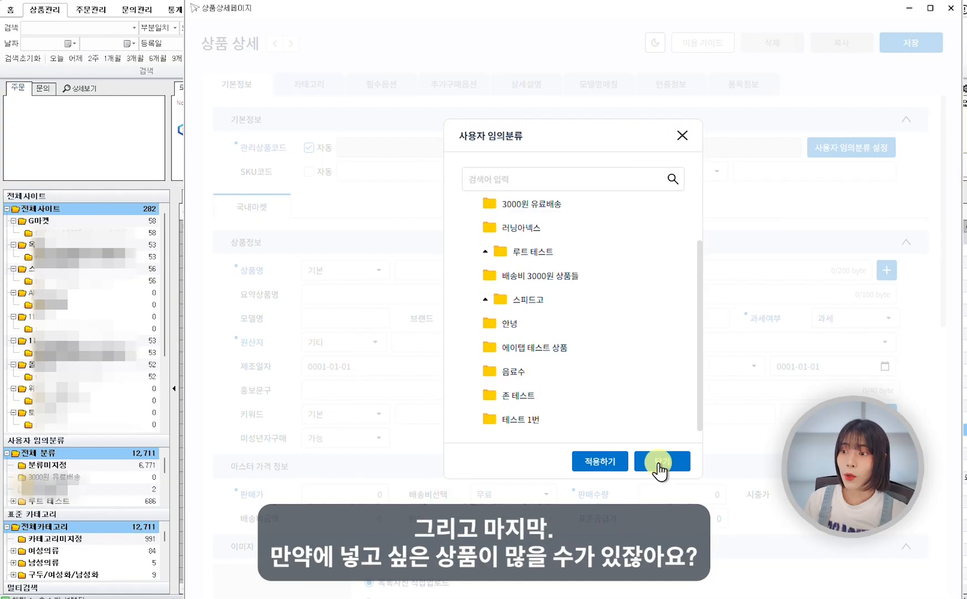
{"action": "left_click", "coordinate": [950, 15]}
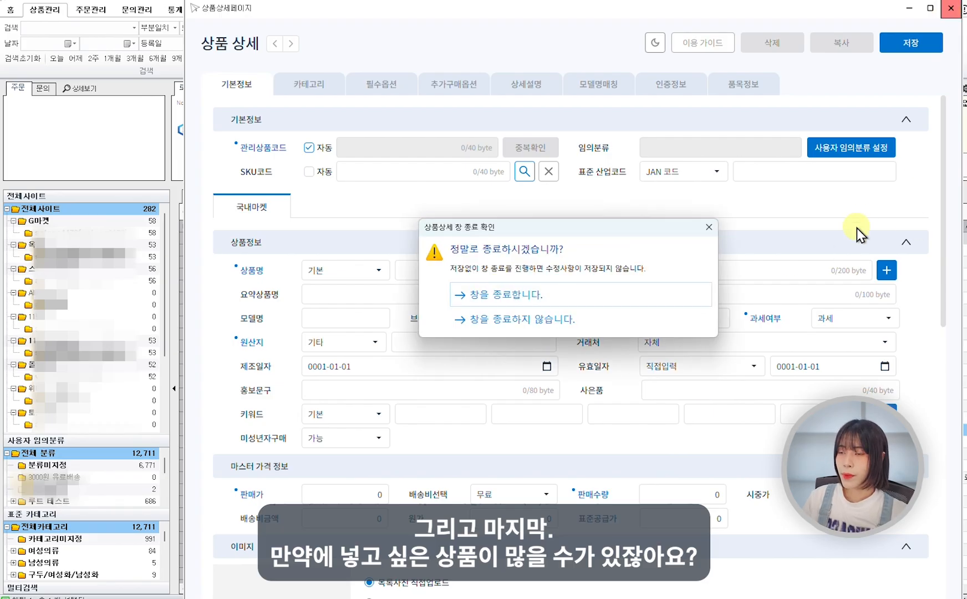
{"action": "left_click", "coordinate": [596, 295]}
Select the 코라콜라 30개입 (테스트) marketplace listings and move them into the 음료수 folder
{"action": "scroll", "coordinate": [533, 343], "scroll_direction": "down", "scroll_amount": 1}
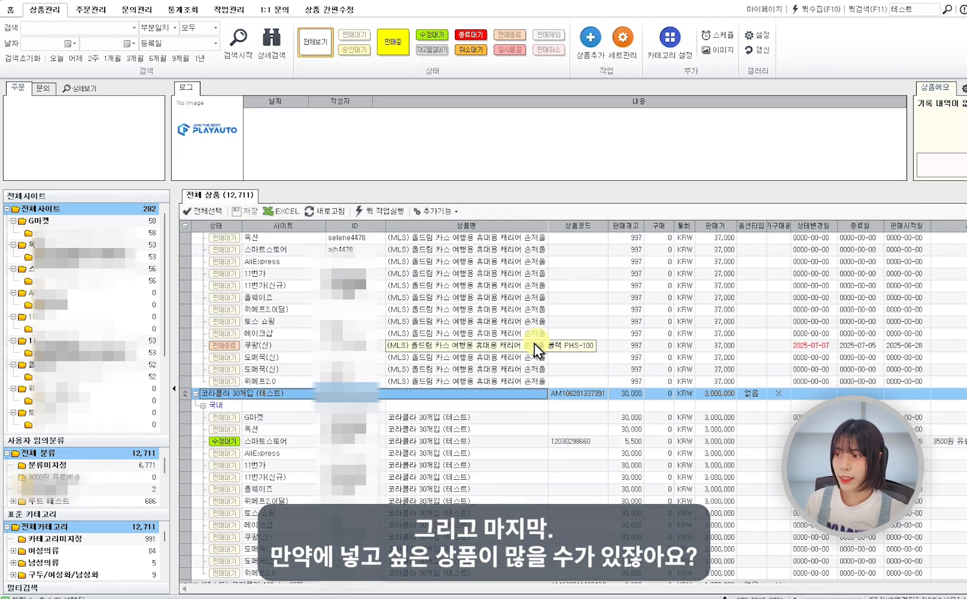
{"action": "left_click", "coordinate": [381, 417]}
{"action": "left_click_drag", "start_coordinate": [381, 417], "coordinate": [102, 500]}
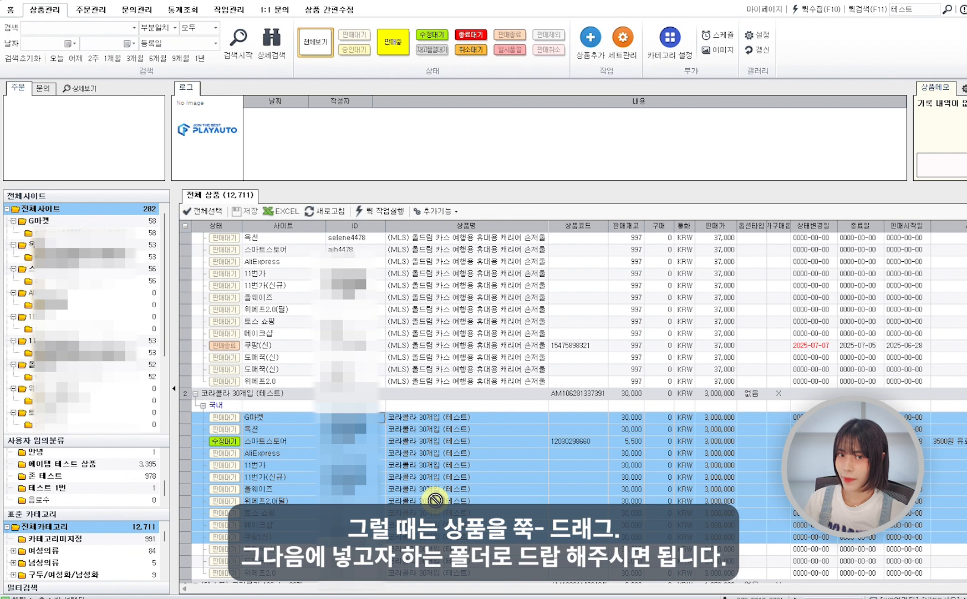